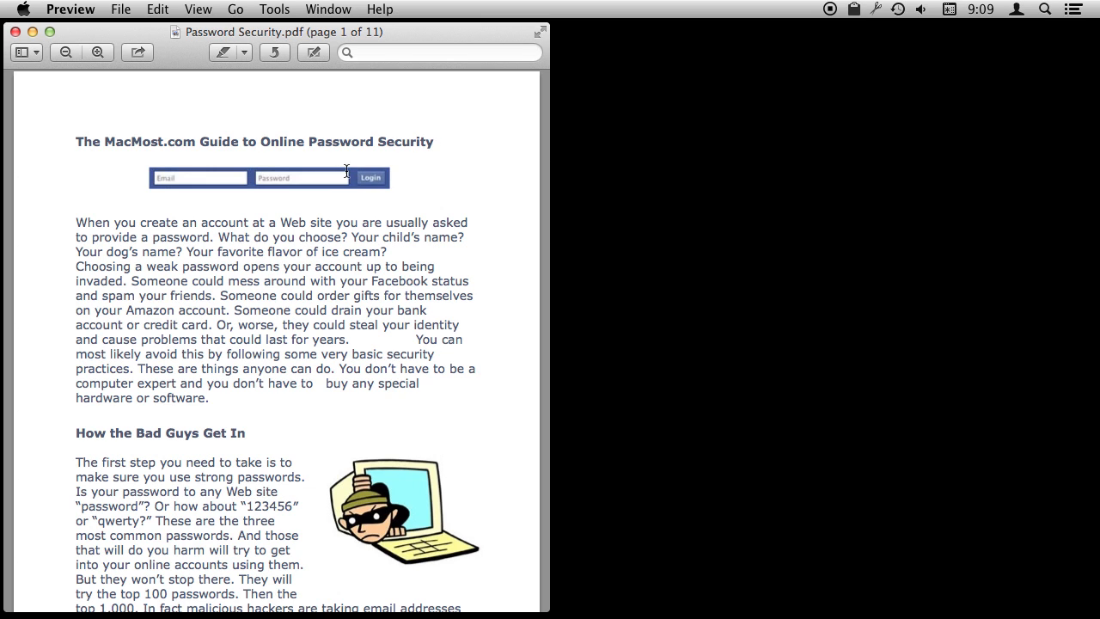
Highlight "What do you choose?" in the first paragraph and change its highlight colour to yellow.
{"action": "left_click_drag", "start_coordinate": [217, 237], "coordinate": [348, 239]}
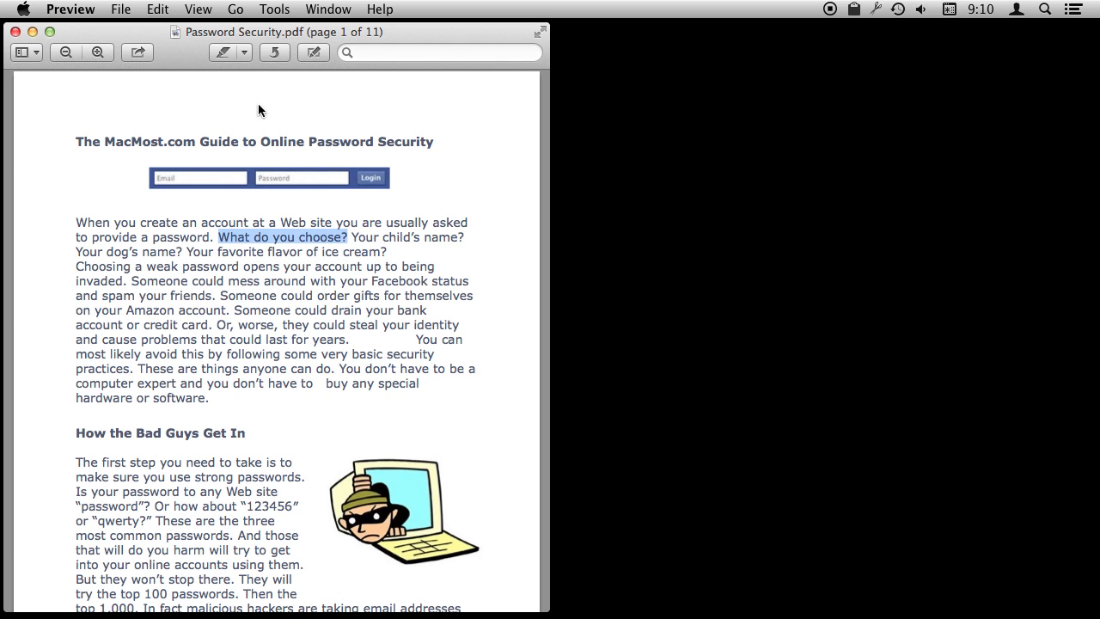
{"action": "left_click", "coordinate": [223, 52]}
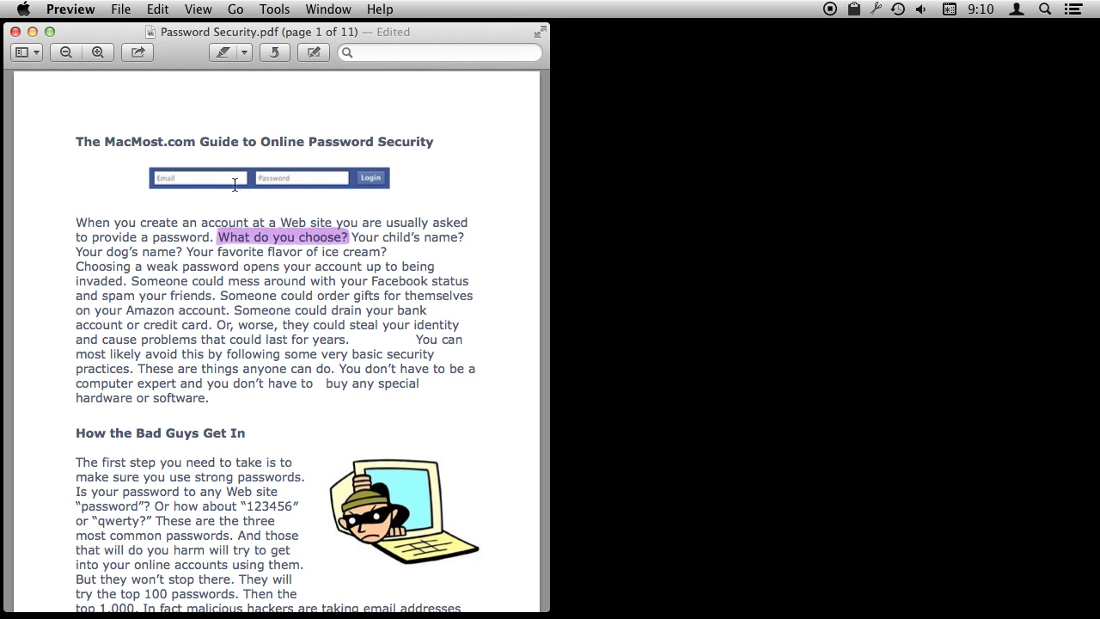
{"action": "left_click_drag", "start_coordinate": [219, 238], "coordinate": [347, 238]}
{"action": "left_click", "coordinate": [246, 54]}
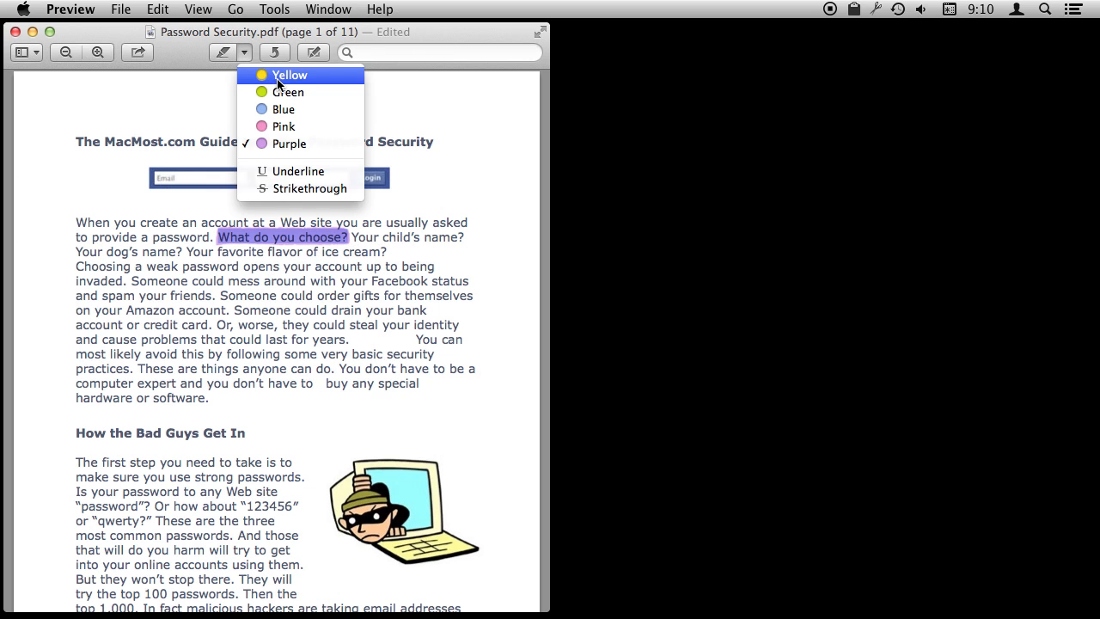
{"action": "left_click", "coordinate": [277, 77]}
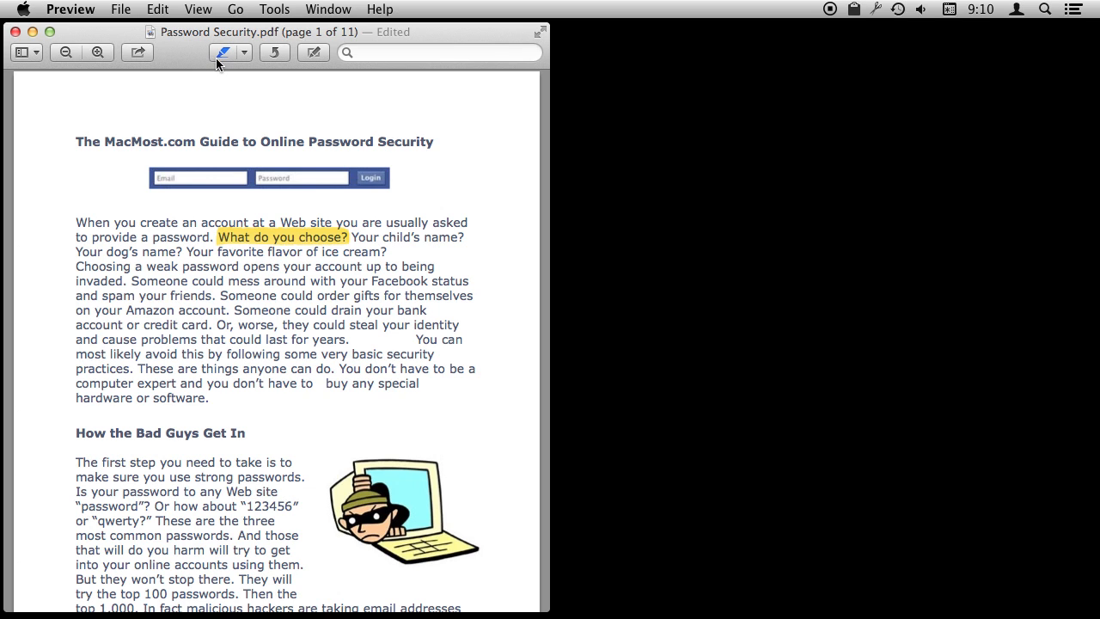
Highlight "Someone could mess around with your Facebook status" and "credit card" in yellow.
{"action": "left_click_drag", "start_coordinate": [132, 281], "coordinate": [469, 280]}
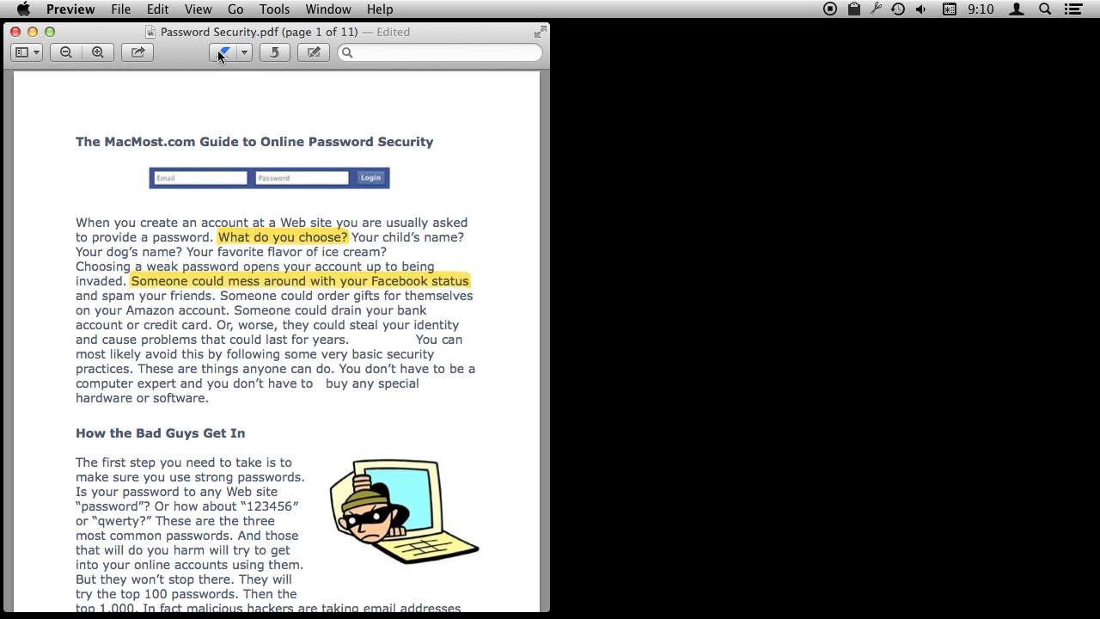
{"action": "left_click_drag", "start_coordinate": [146, 326], "coordinate": [188, 324]}
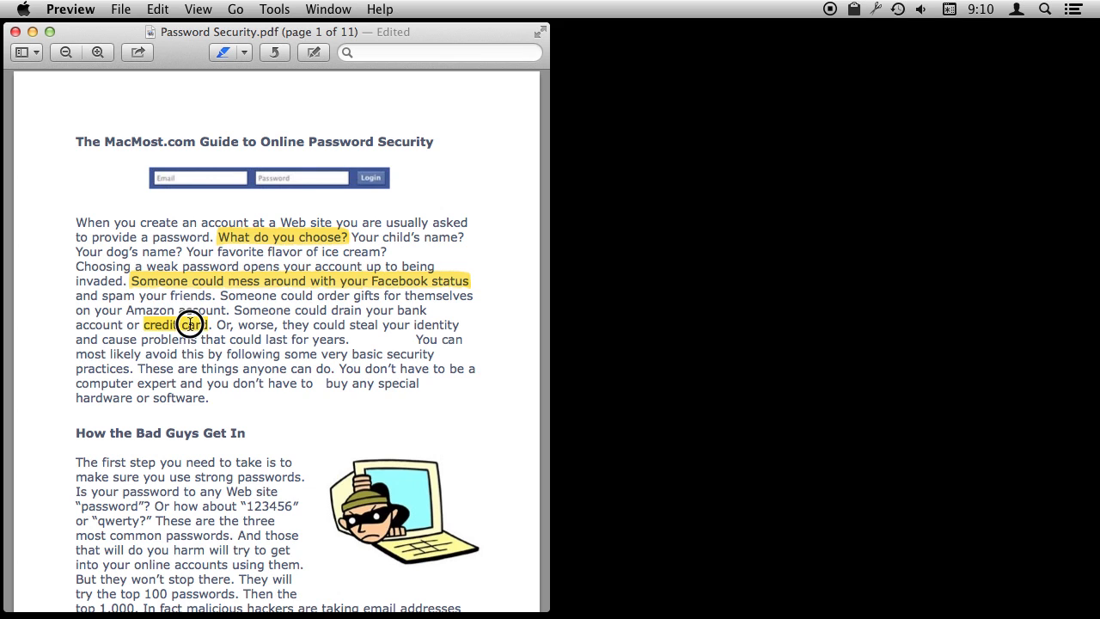
Remove the highlights from the Facebook status line, "What do you choose?" and "credit card".
{"action": "left_click_drag", "start_coordinate": [132, 282], "coordinate": [468, 277]}
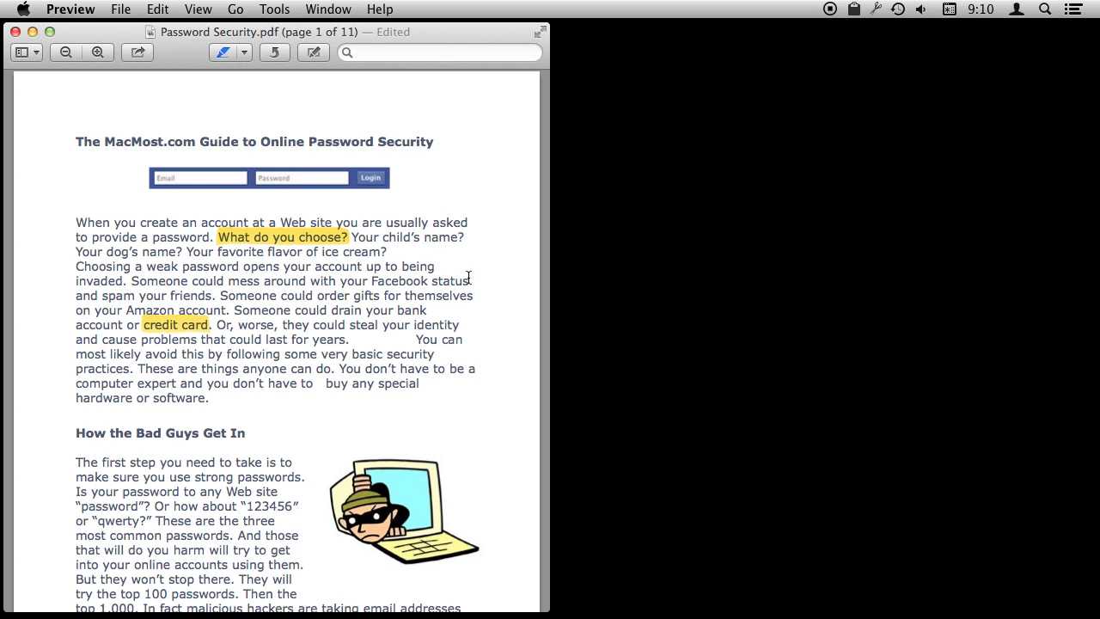
{"action": "left_click_drag", "start_coordinate": [217, 238], "coordinate": [340, 236]}
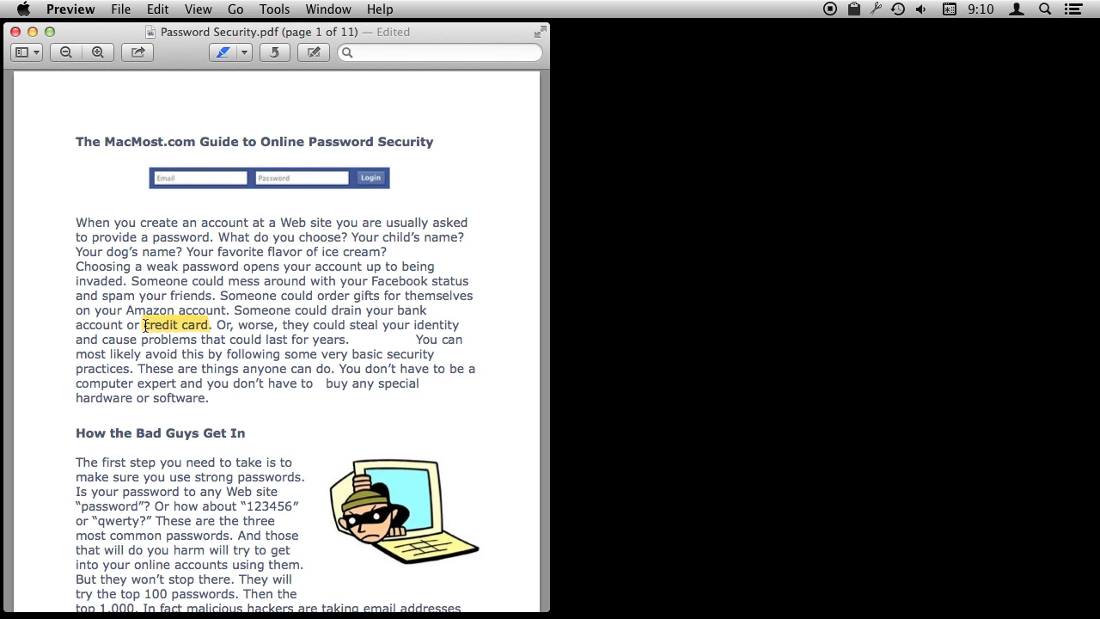
{"action": "left_click_drag", "start_coordinate": [144, 325], "coordinate": [208, 324]}
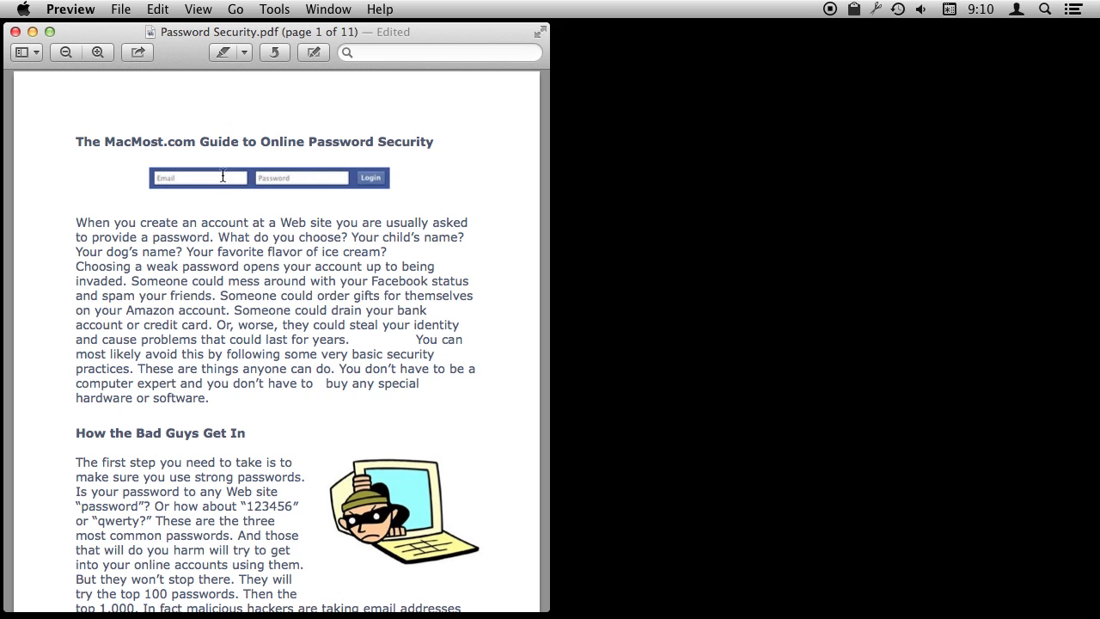
Highlight the word "account" in the opening line of the first paragraph in yellow.
{"action": "double_click", "coordinate": [220, 223]}
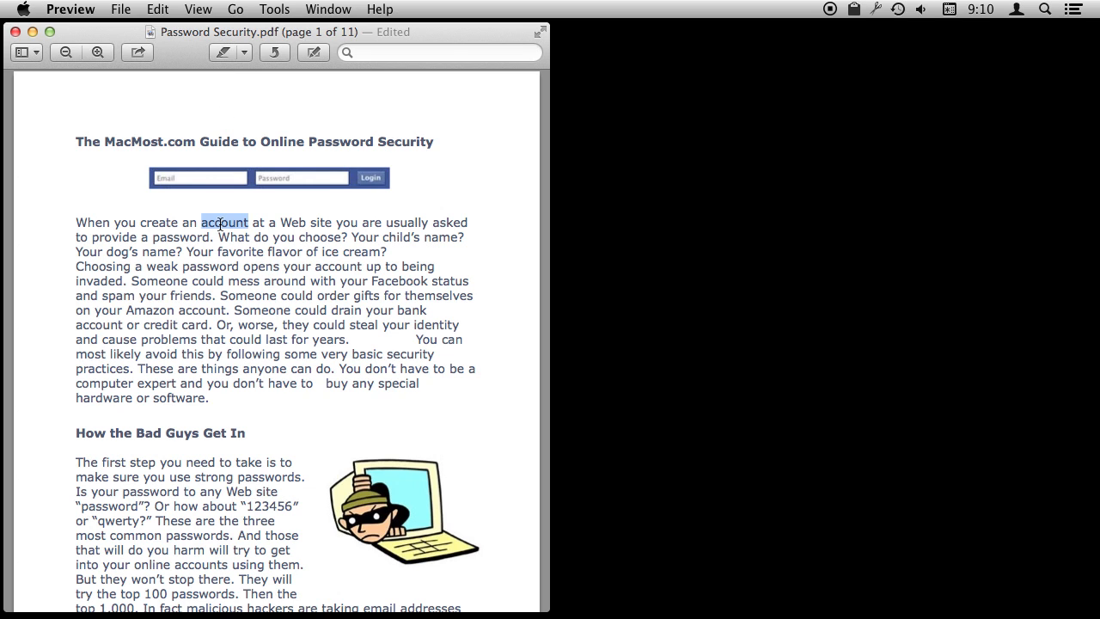
{"action": "left_click", "coordinate": [244, 53]}
{"action": "left_click", "coordinate": [256, 75]}
Highlight the word "account" in the sentence about choosing a weak password in blue.
{"action": "double_click", "coordinate": [252, 267]}
{"action": "left_click", "coordinate": [315, 269]}
{"action": "double_click", "coordinate": [325, 267]}
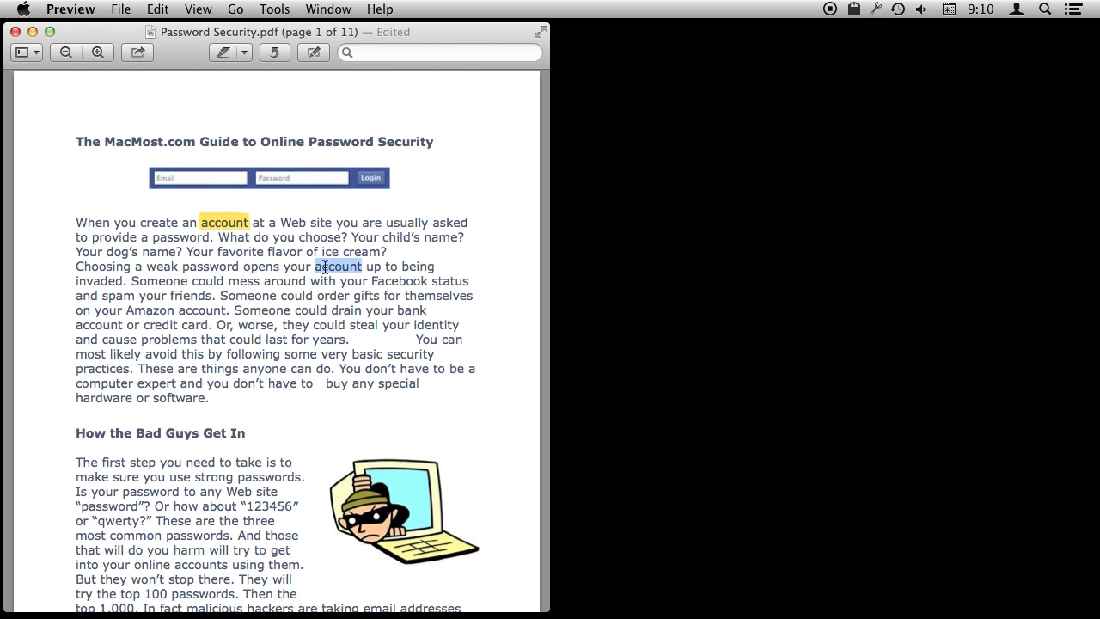
{"action": "left_click", "coordinate": [244, 54]}
{"action": "left_click", "coordinate": [278, 109]}
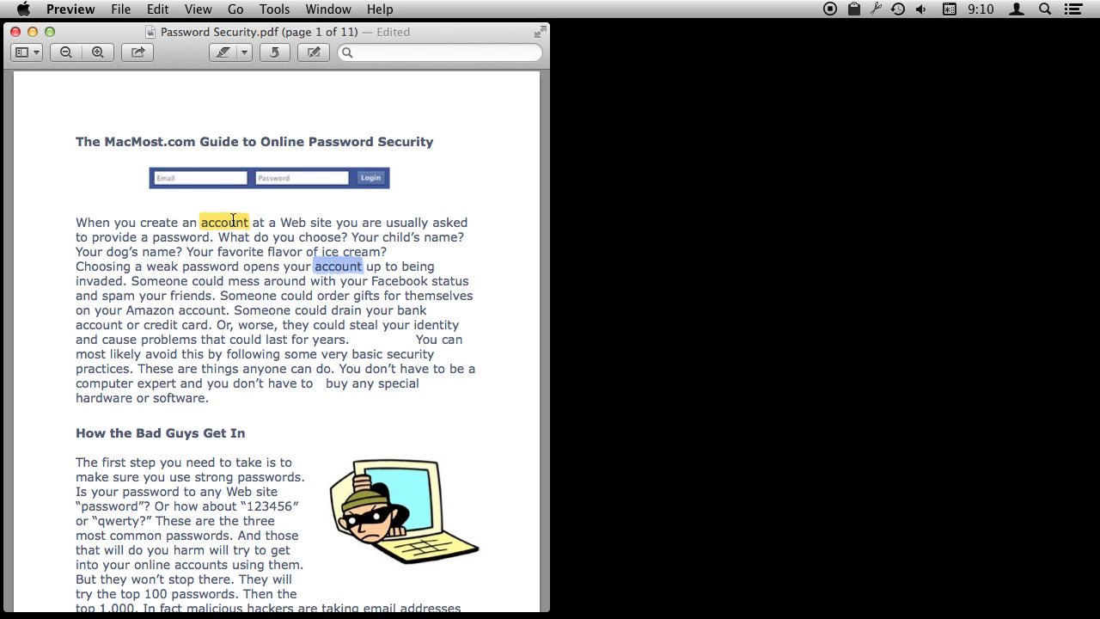
{"action": "left_click", "coordinate": [244, 54]}
Draw a red oval around "your friends" and a red arrow from beside the burglar picture up to the first paragraph.
{"action": "left_click", "coordinate": [317, 55]}
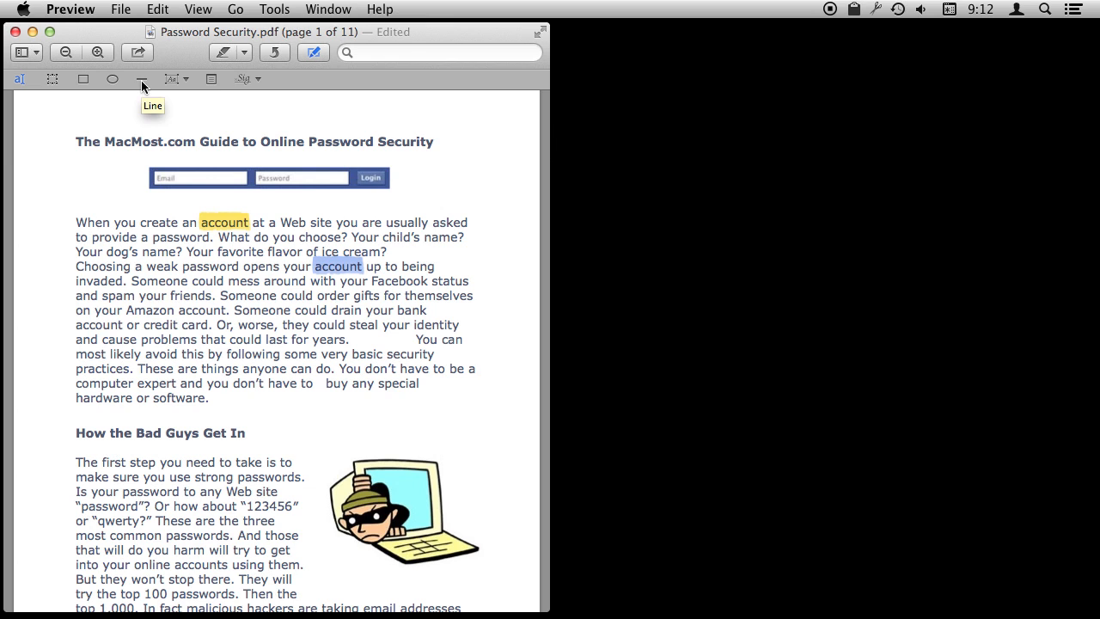
{"action": "left_click", "coordinate": [112, 78]}
{"action": "left_click_drag", "start_coordinate": [124, 259], "coordinate": [265, 335]}
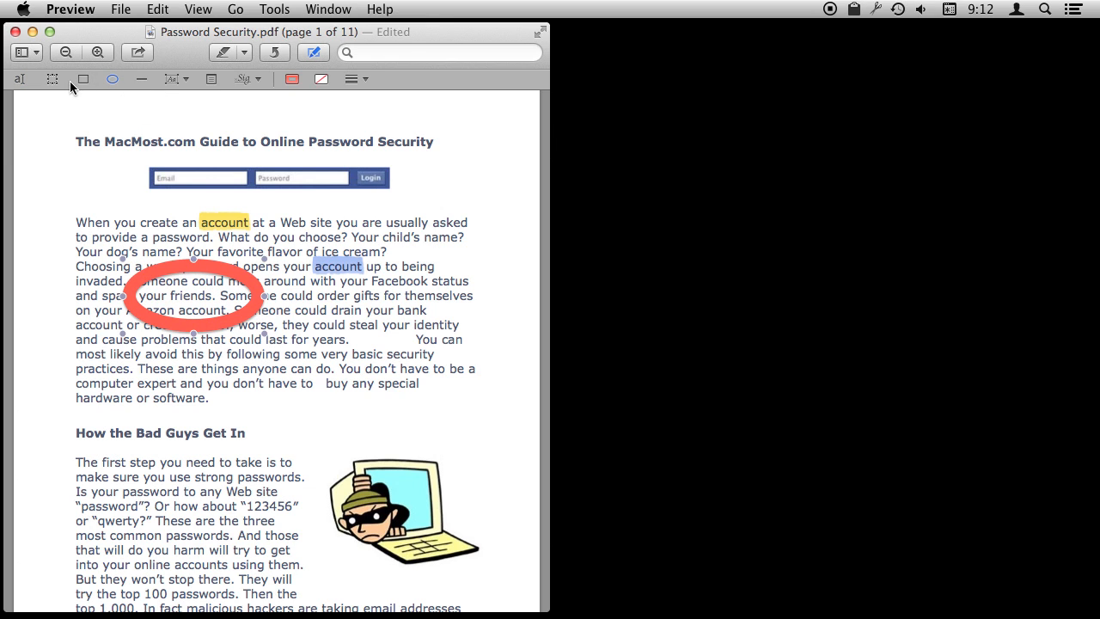
{"action": "left_click", "coordinate": [141, 79]}
{"action": "mouse_move", "coordinate": [194, 375]}
{"action": "left_mouse_down"}
{"action": "mouse_move", "coordinate": [266, 387]}
{"action": "mouse_move", "coordinate": [325, 431]}
{"action": "mouse_move", "coordinate": [327, 546]}
{"action": "left_mouse_up"}
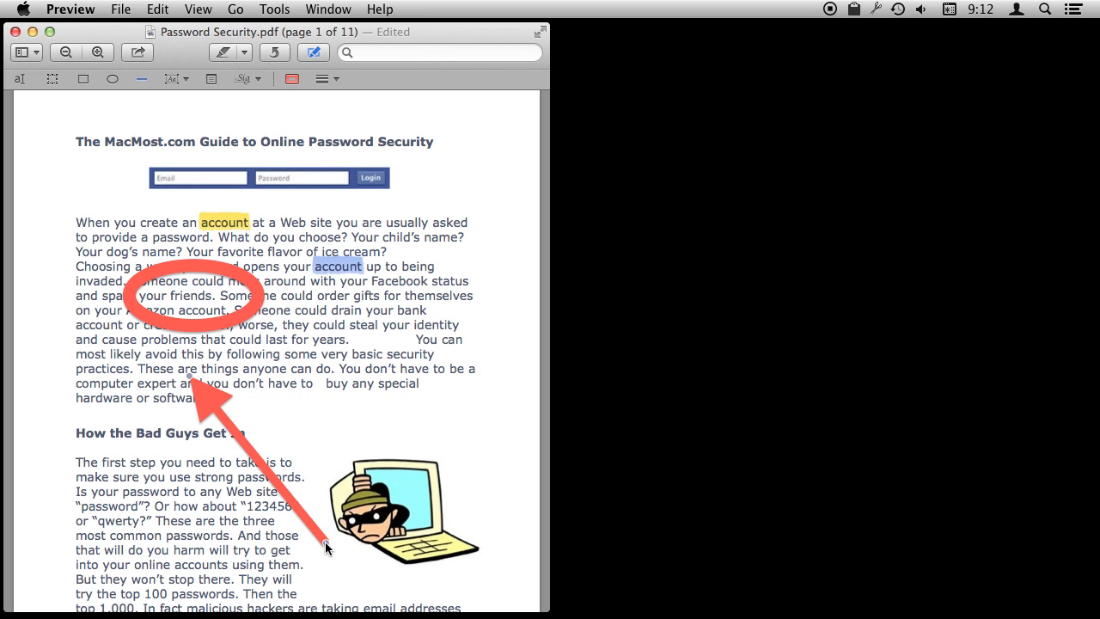
Add a text box reading "Look at this" over the lower part of the first paragraph.
{"action": "left_click", "coordinate": [182, 78]}
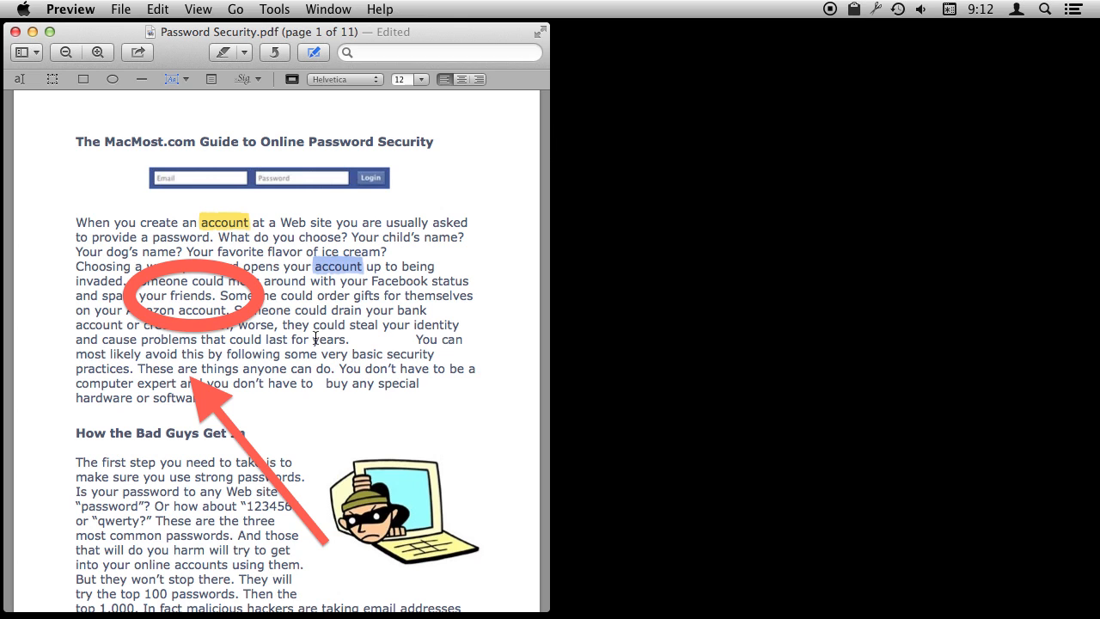
{"action": "left_click_drag", "start_coordinate": [320, 335], "coordinate": [434, 408]}
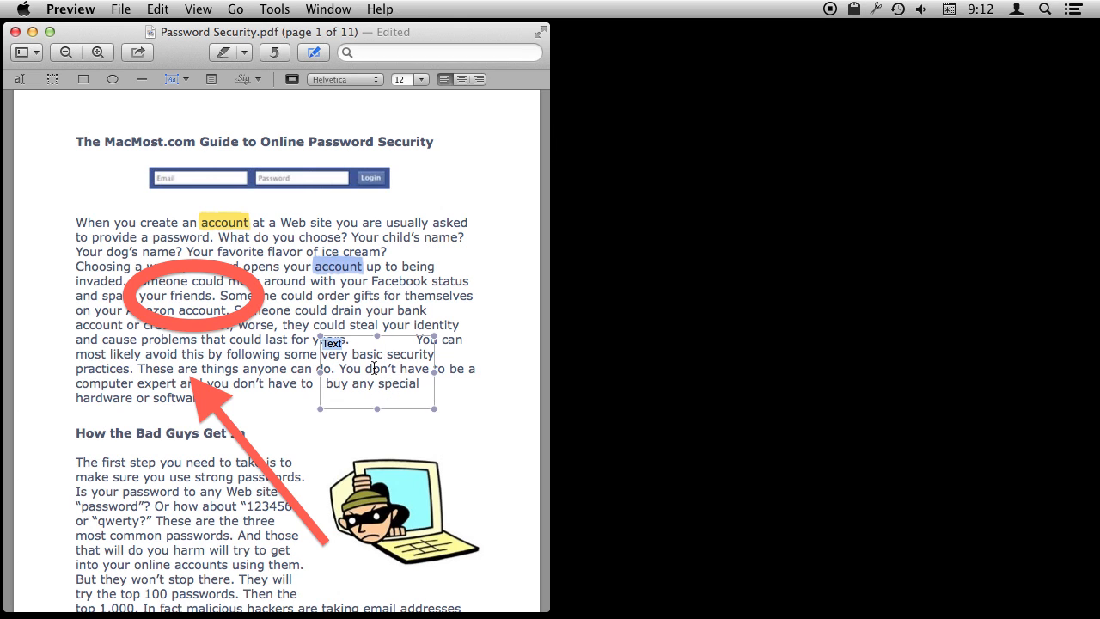
{"action": "type", "text": "Look at this"}
{"action": "left_click", "coordinate": [388, 315]}
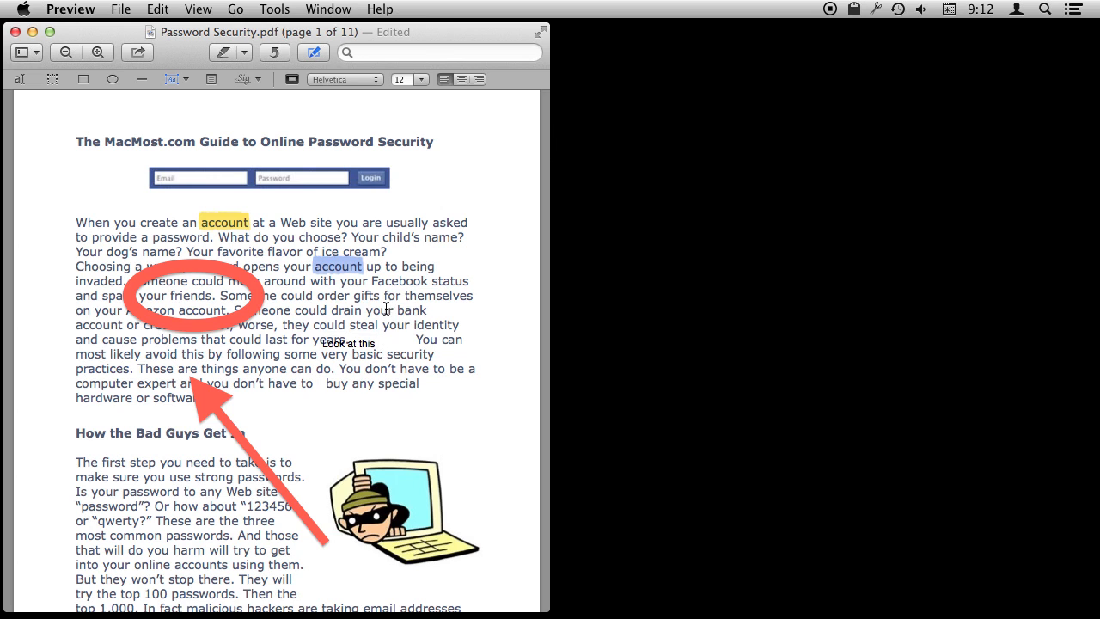
Move the "Look at this" text into the margin beside the login picture and draw a red arrow from it towards the blue-highlighted word.
{"action": "left_click_drag", "start_coordinate": [359, 344], "coordinate": [481, 171]}
{"action": "left_click", "coordinate": [143, 81]}
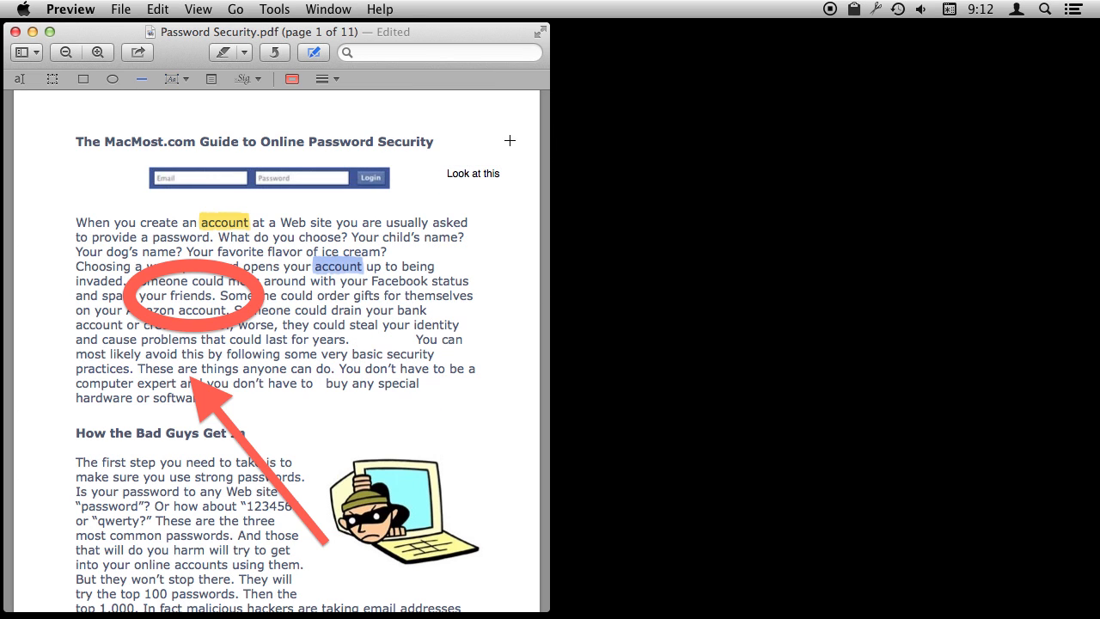
{"action": "left_click_drag", "start_coordinate": [459, 184], "coordinate": [452, 194]}
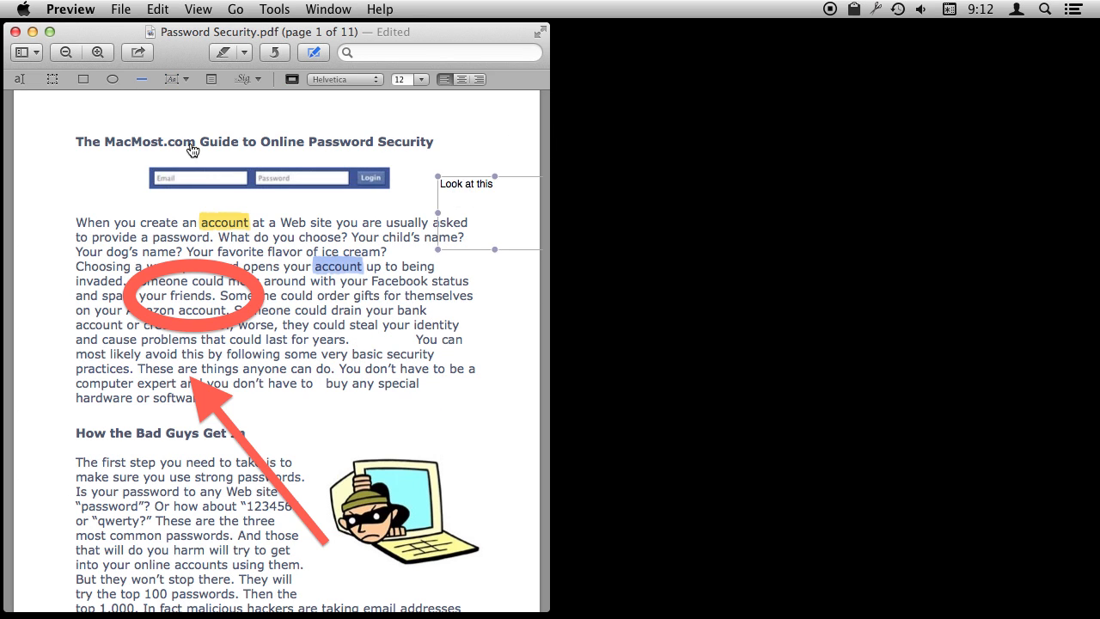
{"action": "left_click", "coordinate": [143, 80]}
{"action": "left_click_drag", "start_coordinate": [402, 264], "coordinate": [461, 198]}
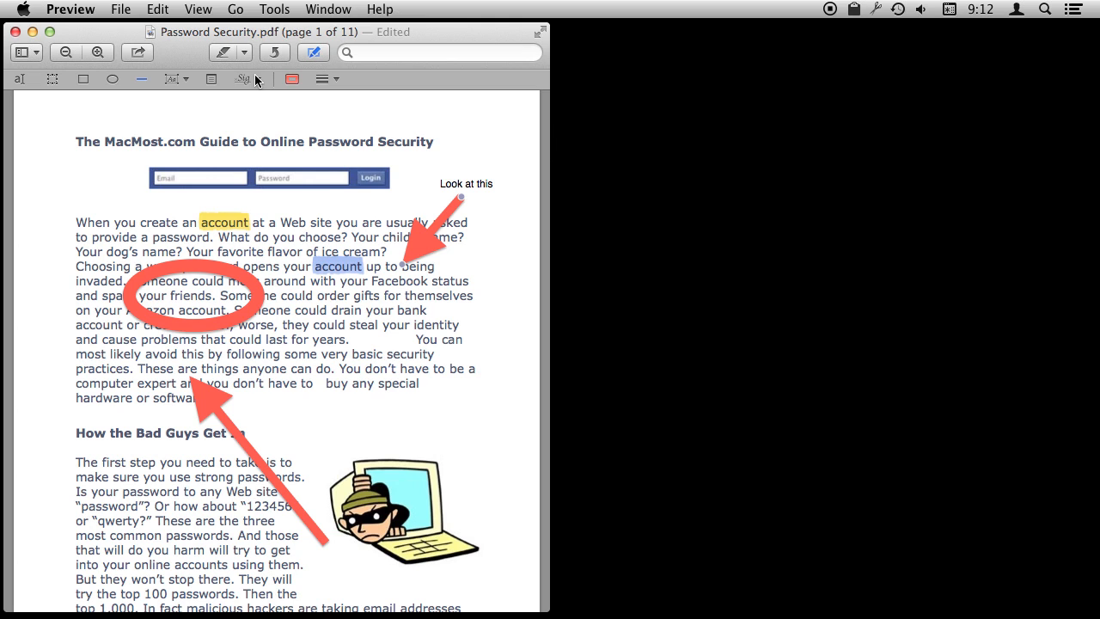
Add a sticky note with the text "This and that" near the page title.
{"action": "left_click", "coordinate": [212, 82]}
{"action": "left_click", "coordinate": [241, 158]}
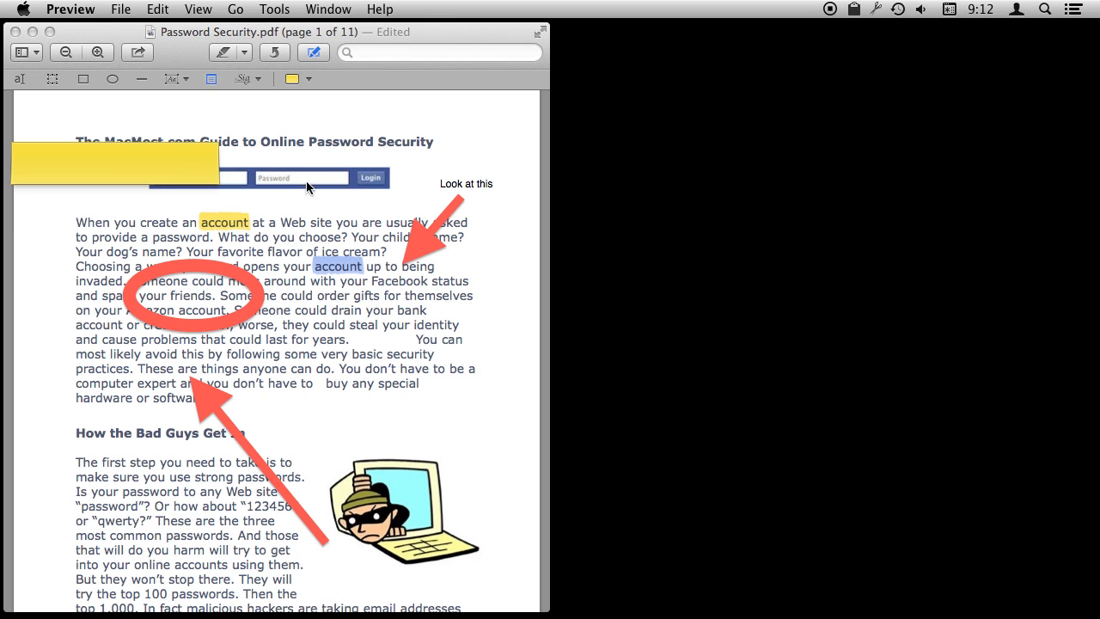
{"action": "type", "text": "This and that"}
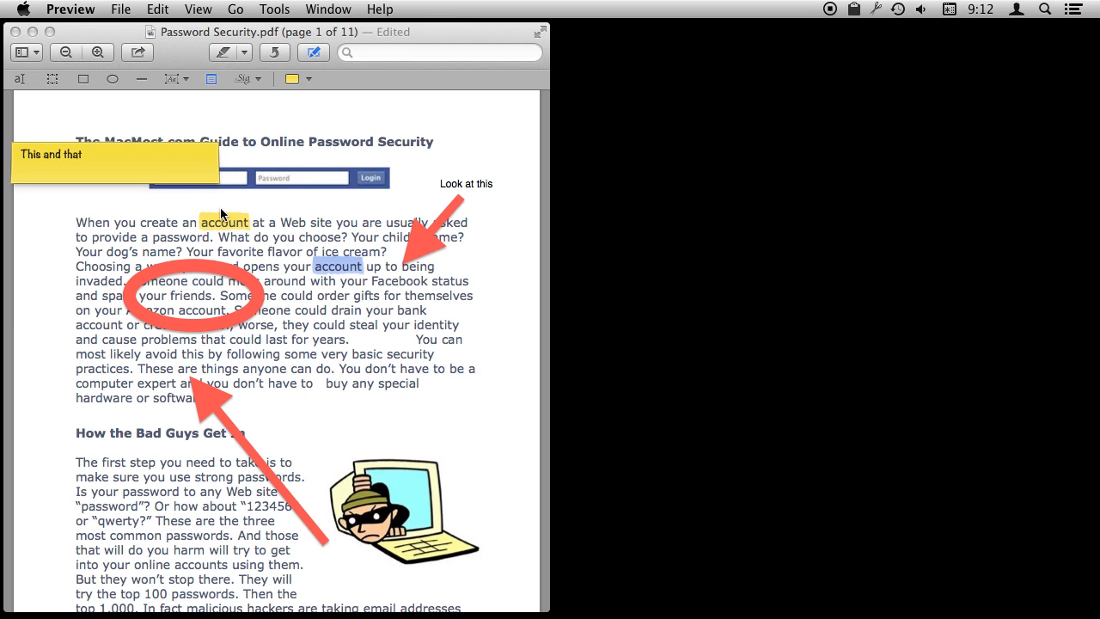
{"action": "left_click", "coordinate": [146, 237]}
Move the sticky note to the start of the text under "How the Bad Guys Get In", then open and close it.
{"action": "left_click_drag", "start_coordinate": [101, 156], "coordinate": [88, 478]}
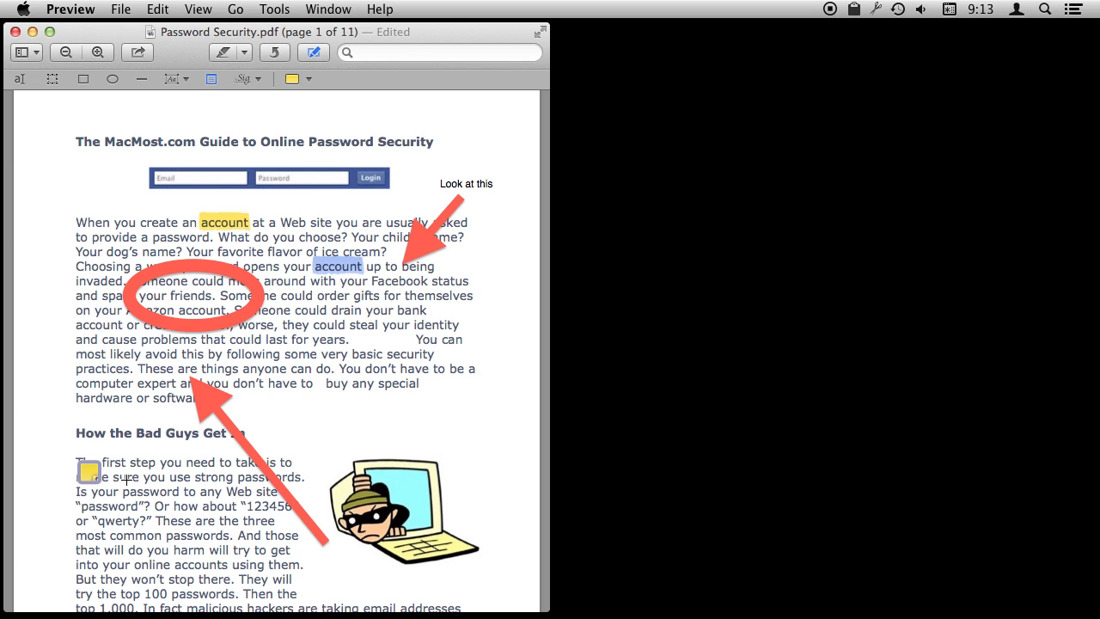
{"action": "left_click", "coordinate": [87, 472]}
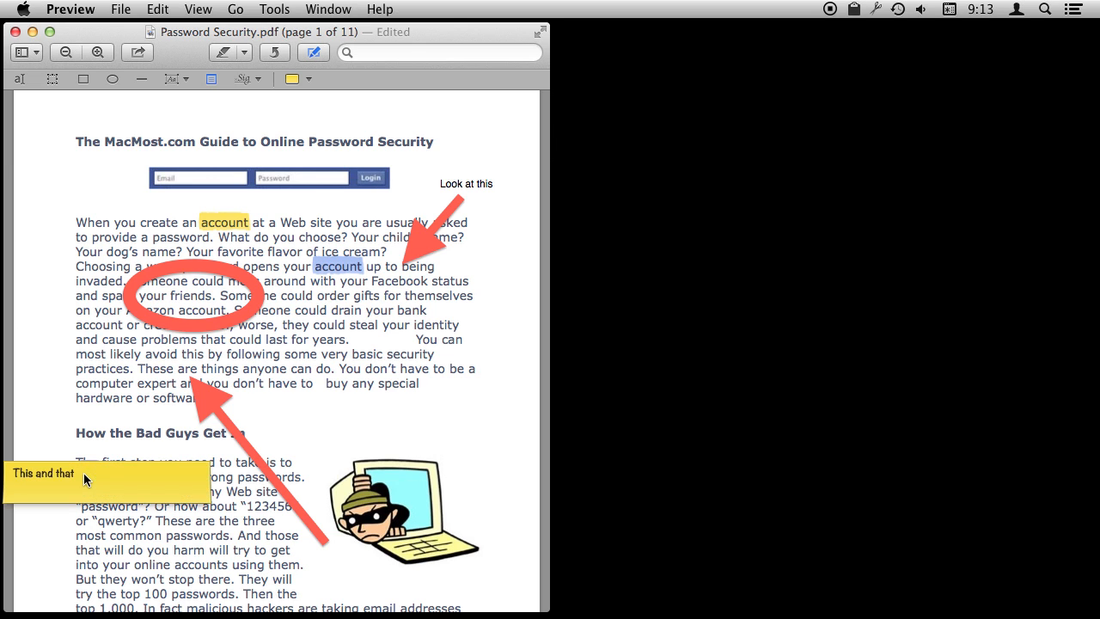
{"action": "left_click", "coordinate": [107, 432]}
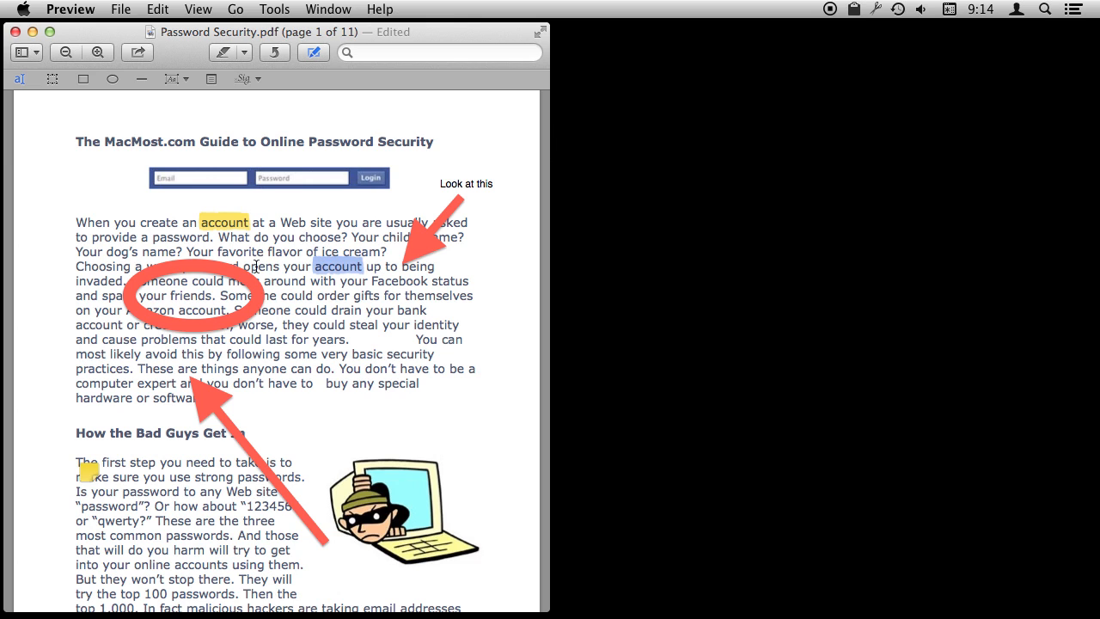
Try selecting the smaller red arrow, the yellow-highlighted word and the red oval to check that they are editable.
{"action": "left_click", "coordinate": [420, 243]}
{"action": "left_click", "coordinate": [218, 225]}
{"action": "left_click", "coordinate": [210, 271]}
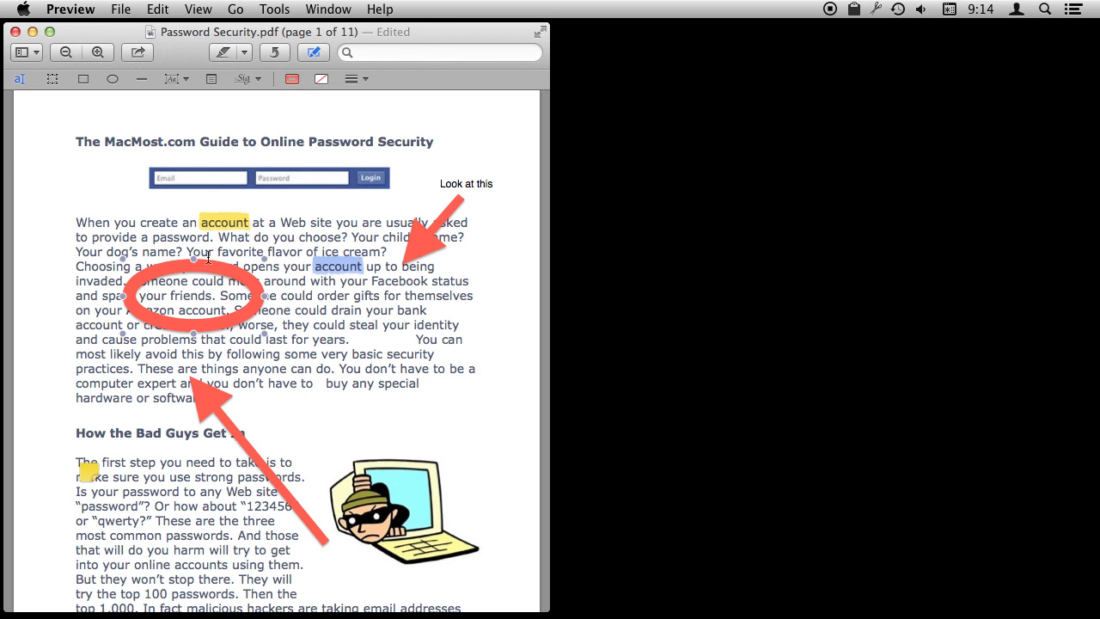
Export the annotated document as a PDF named "Password Security A" to the desktop.
{"action": "left_click", "coordinate": [123, 10]}
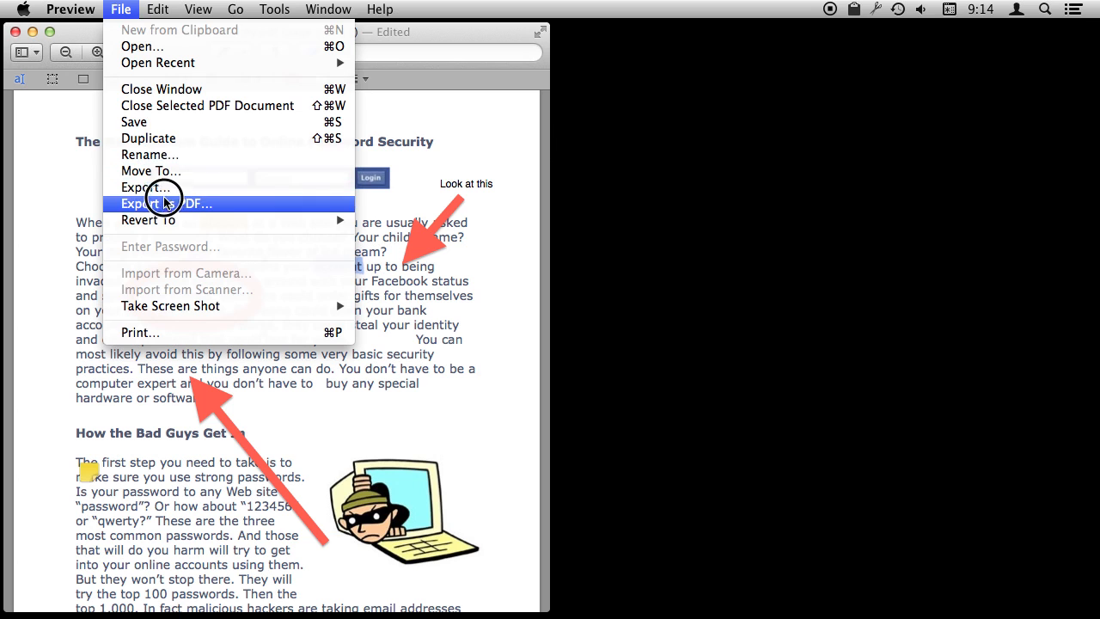
{"action": "left_click", "coordinate": [422, 129]}
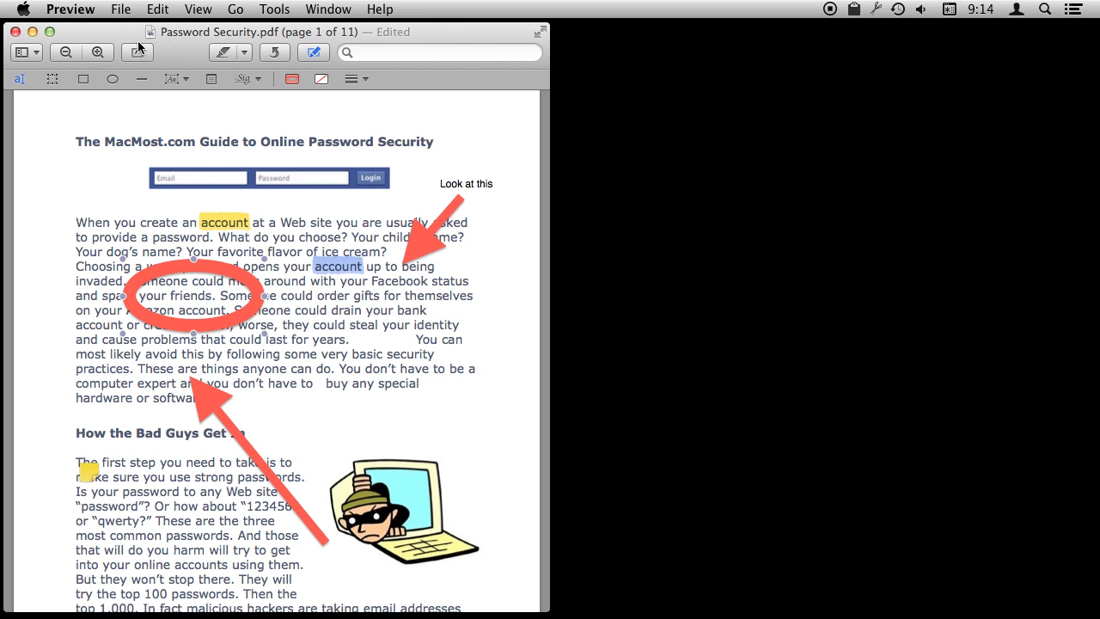
{"action": "left_click", "coordinate": [123, 10]}
{"action": "left_click", "coordinate": [166, 207]}
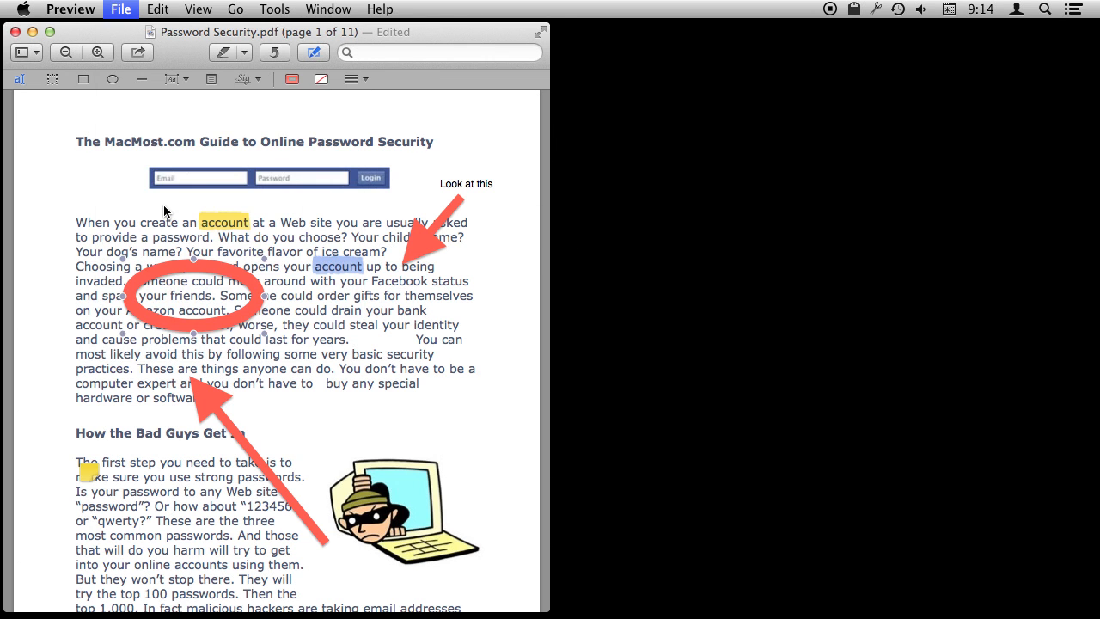
{"action": "key", "text": "Right"}
{"action": "key", "text": "BackSpace"}
{"action": "key", "text": "BackSpace"}
{"action": "key", "text": "BackSpace"}
{"action": "key", "text": "BackSpace"}
{"action": "key", "text": "Return"}
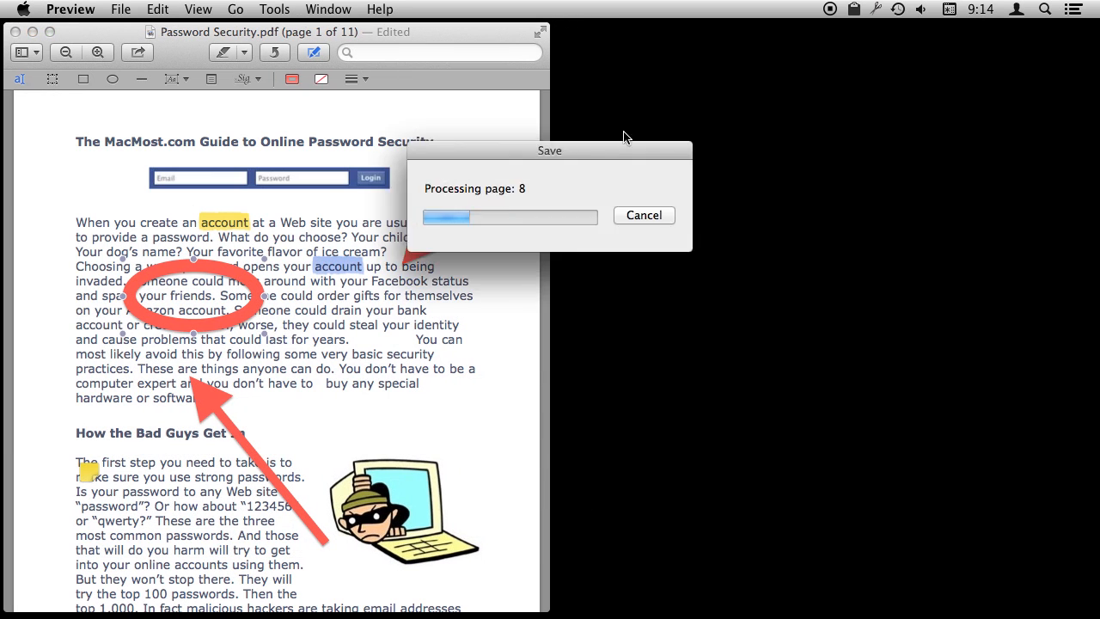
Open Password Security A.pdf from the desktop and check whether its sticky note can be opened.
{"action": "left_click", "coordinate": [1031, 59]}
{"action": "double_click", "coordinate": [1031, 58]}
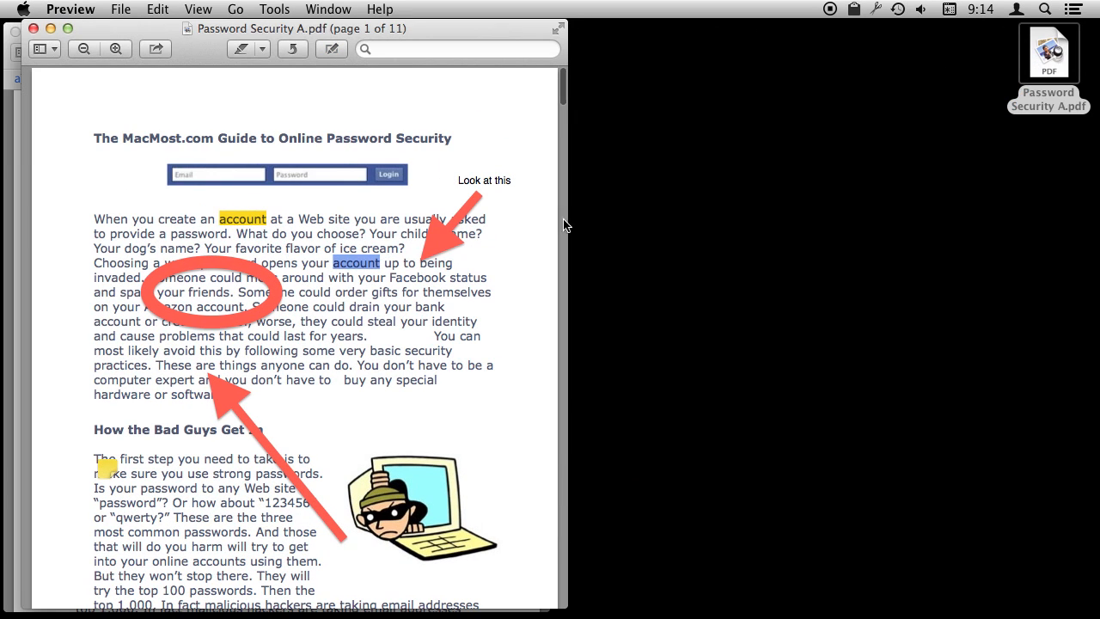
{"action": "triple_click", "coordinate": [104, 464]}
{"action": "left_click", "coordinate": [101, 474]}
Show the editing tools for the exported PDF and check whether its highlights and smaller red arrow can be selected.
{"action": "left_click", "coordinate": [332, 48]}
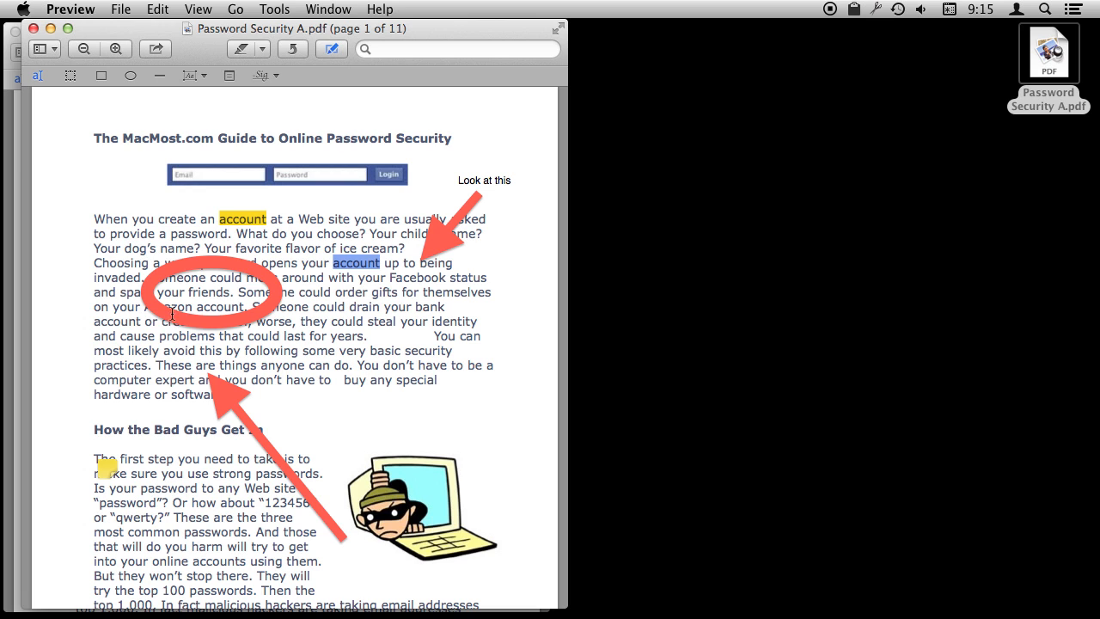
{"action": "left_click", "coordinate": [231, 219]}
{"action": "left_click_drag", "start_coordinate": [328, 222], "coordinate": [328, 222]}
{"action": "left_click", "coordinate": [476, 237]}
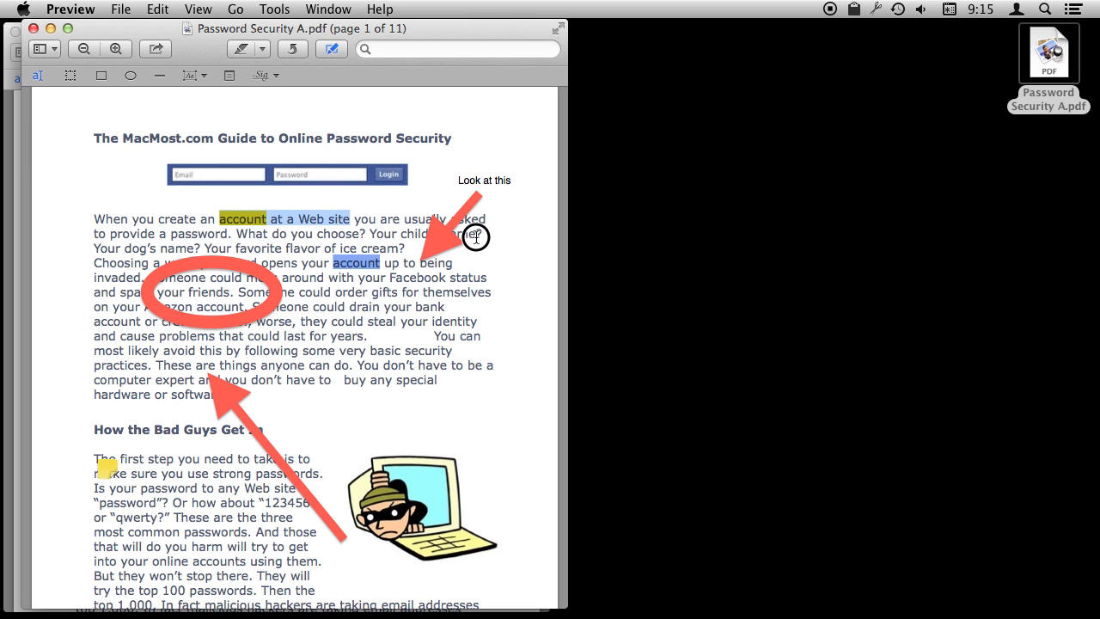
{"action": "left_click", "coordinate": [440, 237]}
{"action": "left_click_drag", "start_coordinate": [348, 265], "coordinate": [391, 275]}
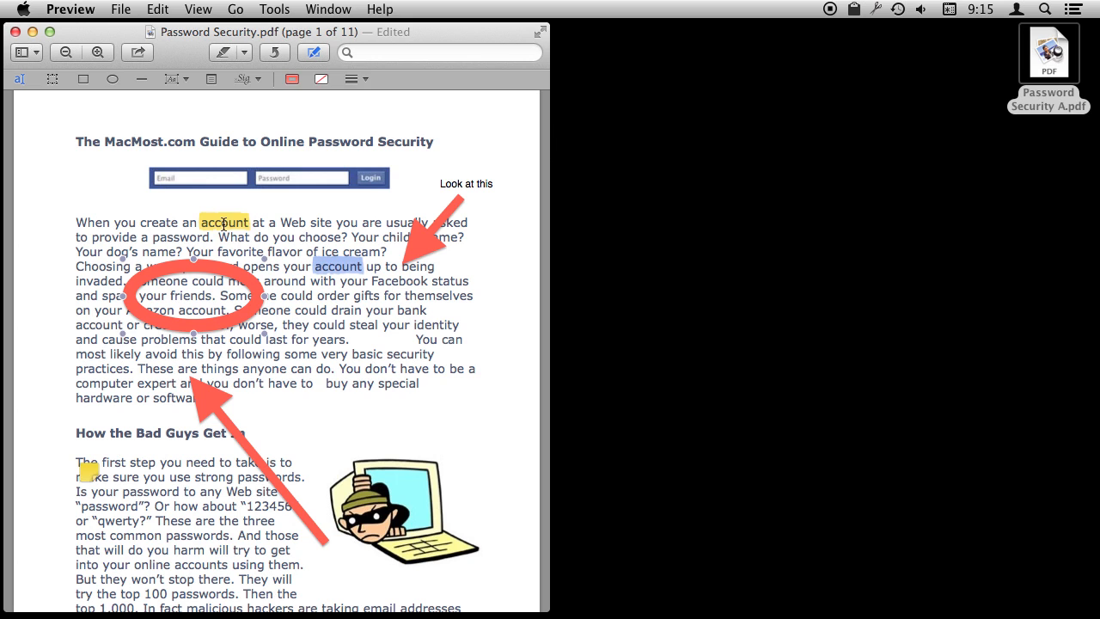
Change the yellow highlight on the word "account" in the first line to blue.
{"action": "left_click", "coordinate": [224, 223]}
{"action": "left_click", "coordinate": [245, 53]}
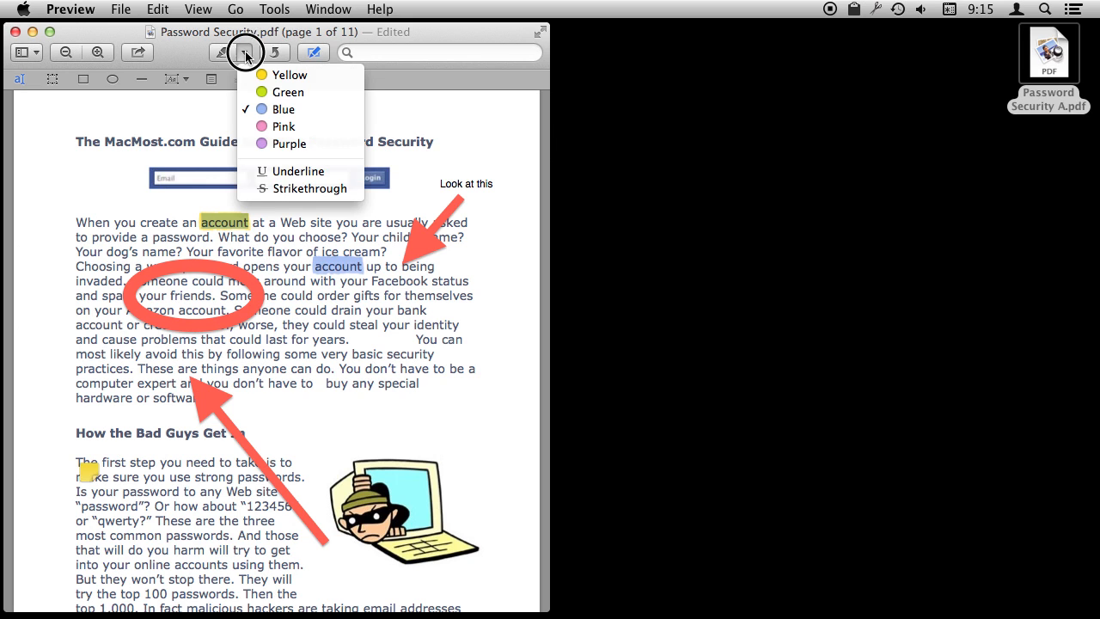
{"action": "left_click", "coordinate": [275, 109]}
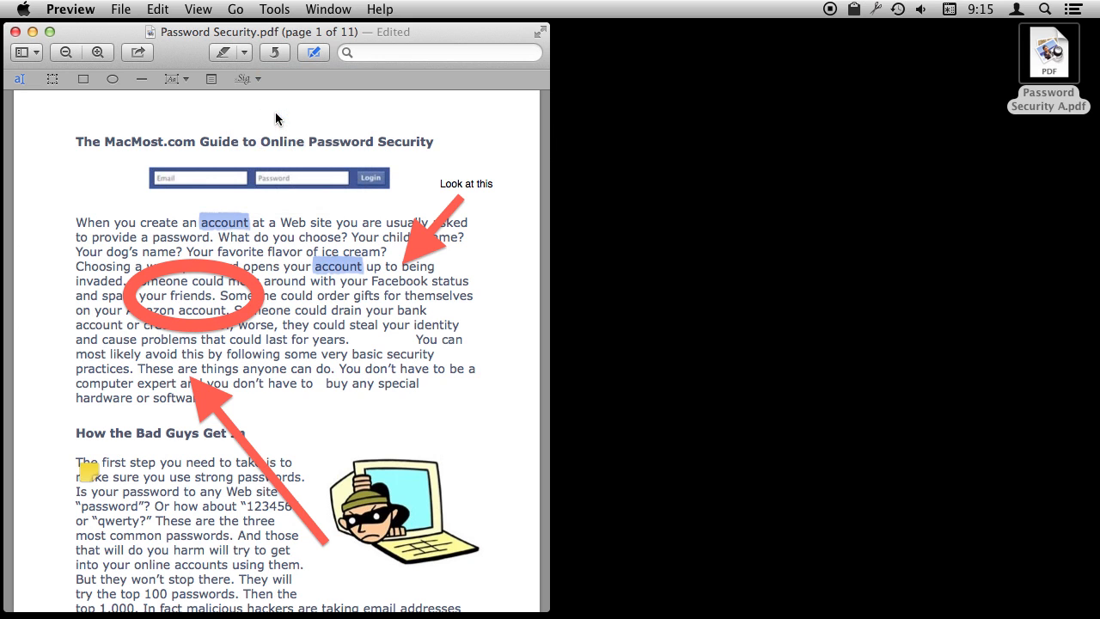
Add a speech bubble over the left part of the red oval and give it a thicker outline.
{"action": "left_click", "coordinate": [186, 79]}
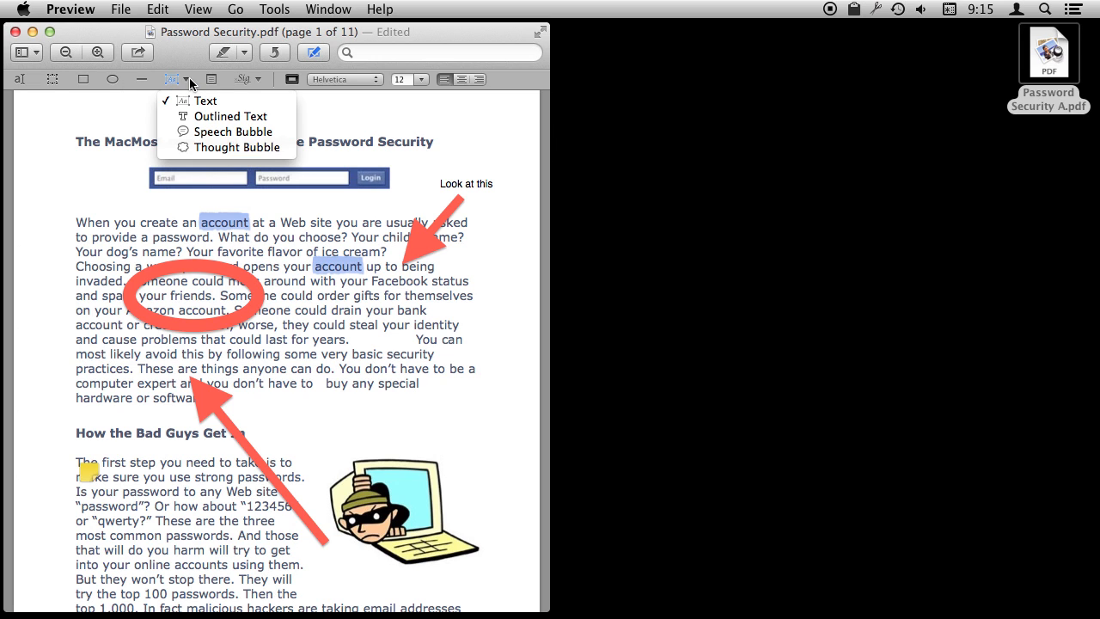
{"action": "left_click", "coordinate": [209, 131]}
{"action": "left_click_drag", "start_coordinate": [63, 261], "coordinate": [189, 376]}
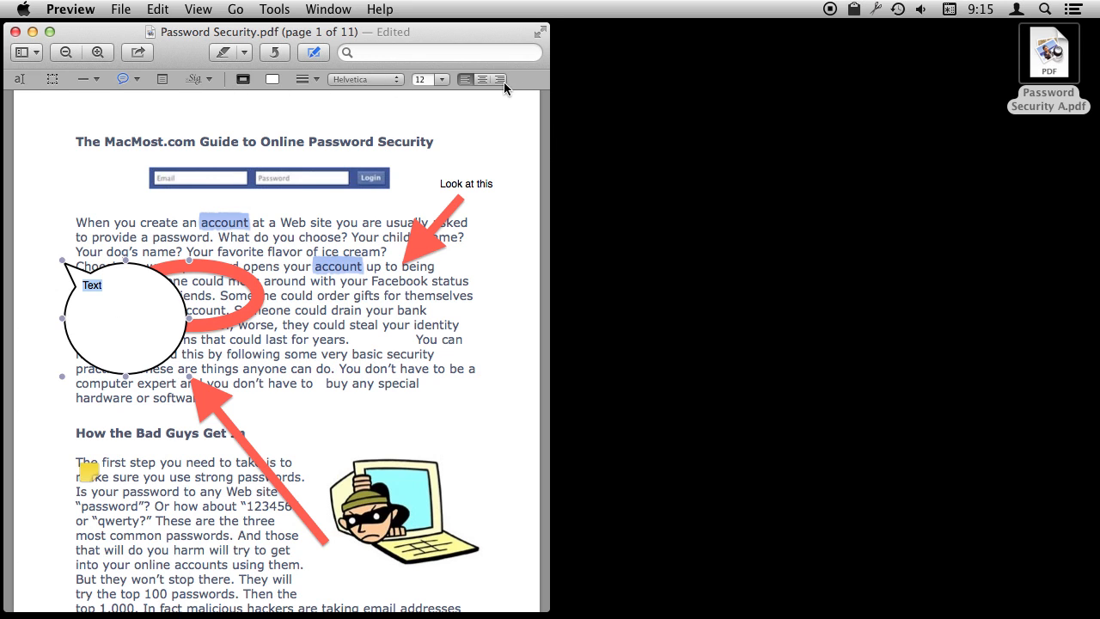
{"action": "left_click", "coordinate": [316, 80]}
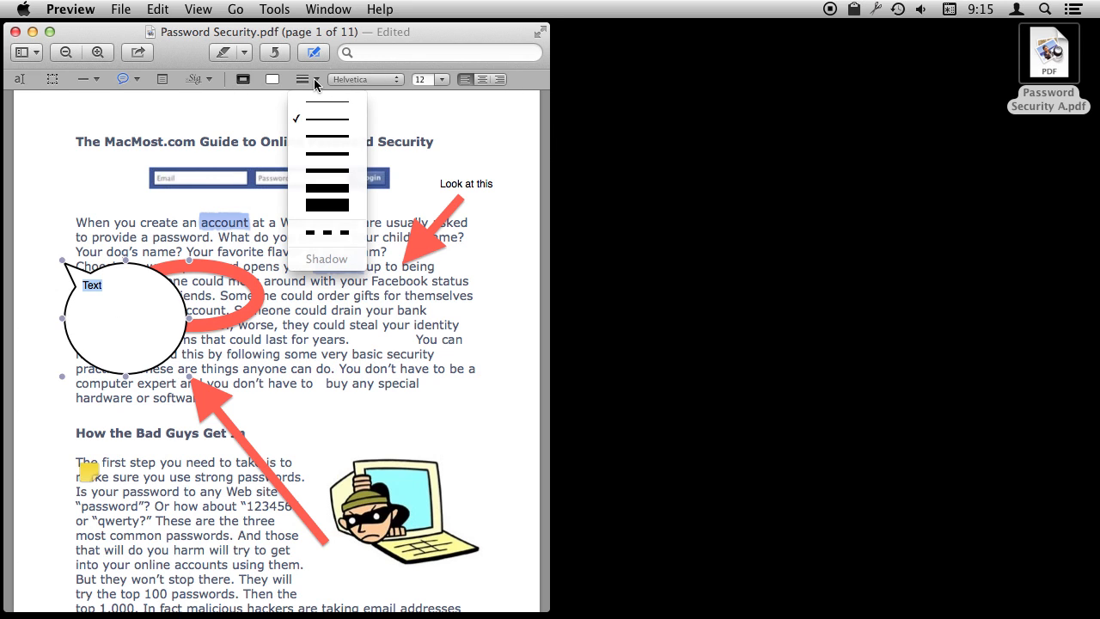
{"action": "left_click", "coordinate": [333, 172]}
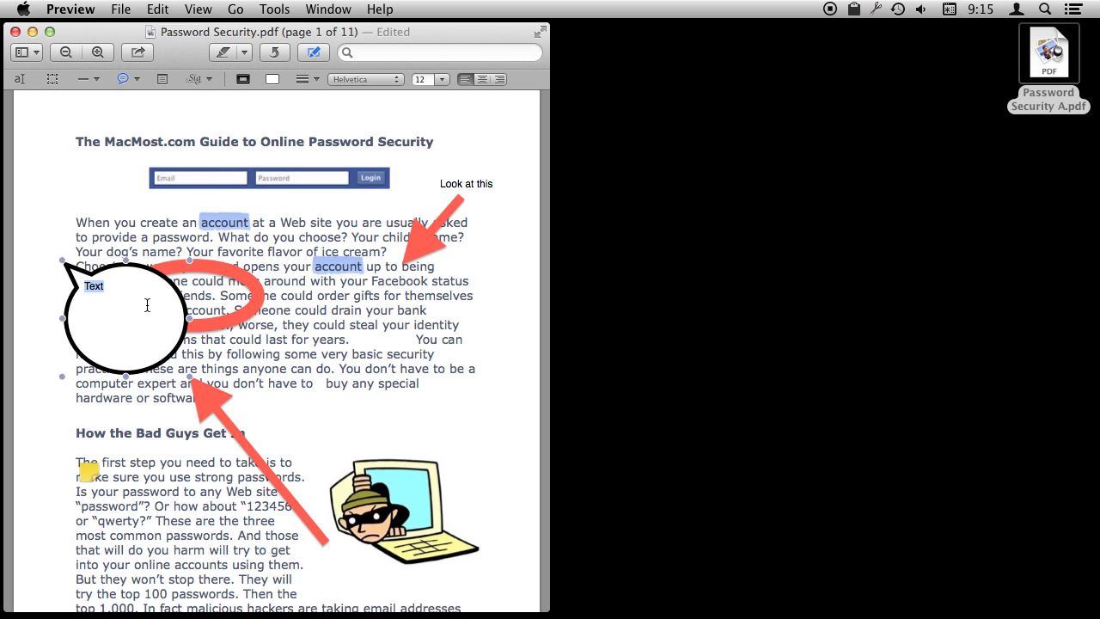
{"action": "left_click", "coordinate": [70, 208]}
Make the smaller red arrow below "Look at this" thinner and give it arrowheads at both ends.
{"action": "left_click", "coordinate": [98, 78]}
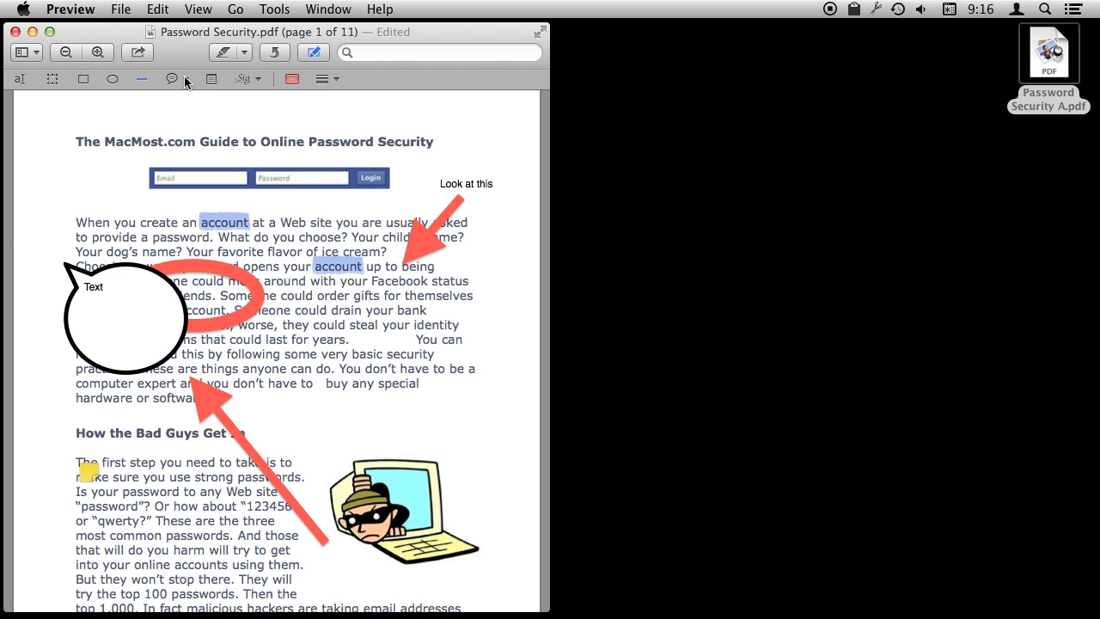
{"action": "left_click", "coordinate": [336, 80]}
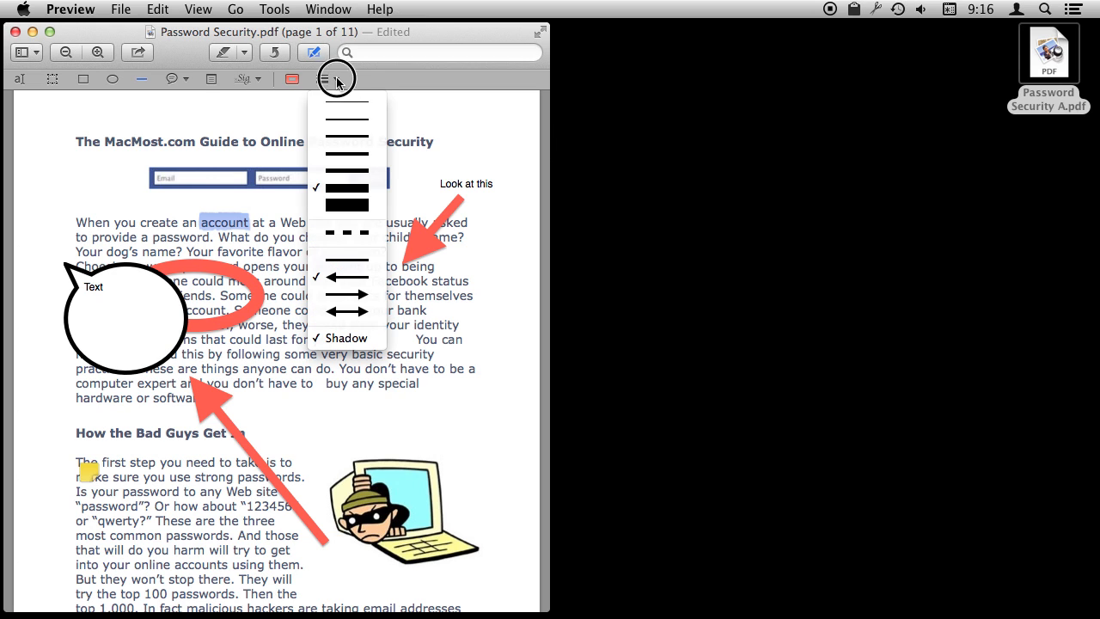
{"action": "left_click", "coordinate": [336, 80]}
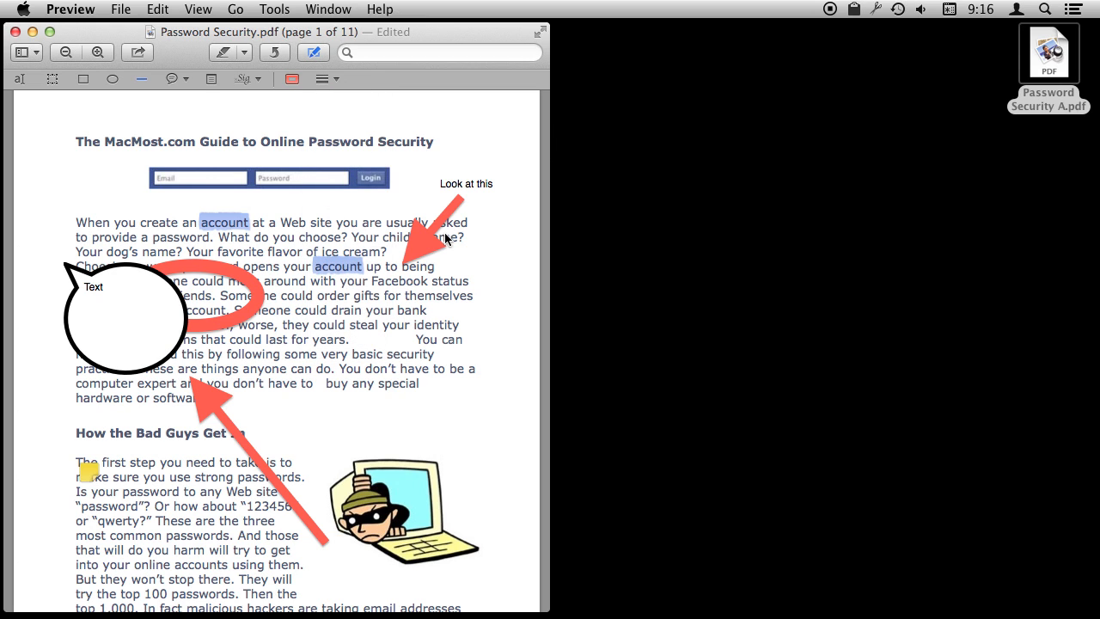
{"action": "left_click", "coordinate": [337, 81]}
{"action": "left_click", "coordinate": [348, 140]}
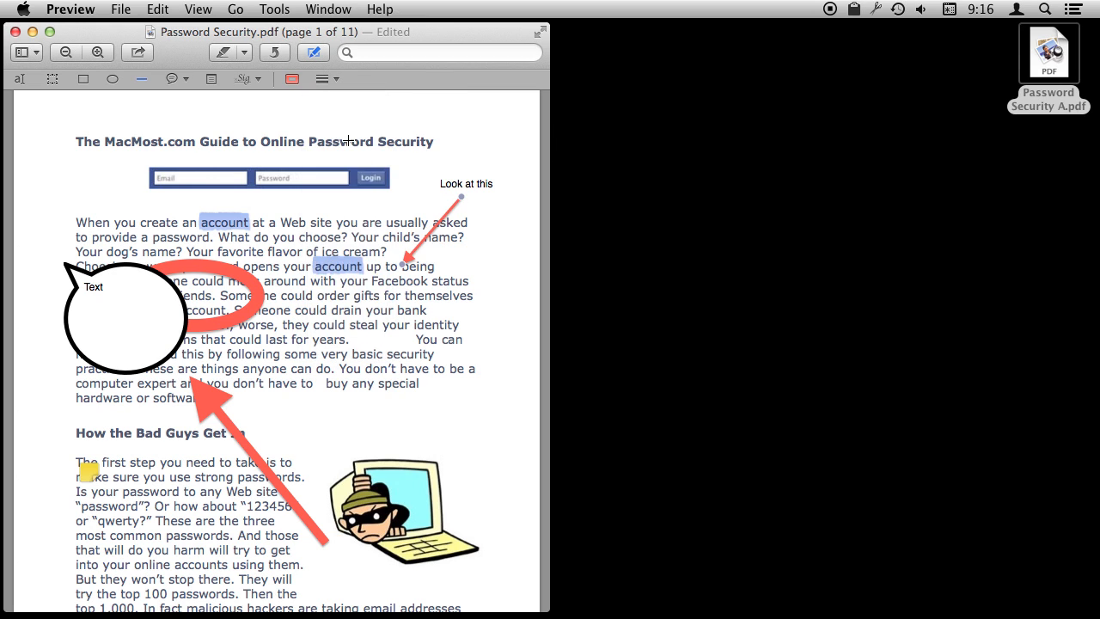
{"action": "left_click", "coordinate": [337, 80]}
{"action": "left_click", "coordinate": [344, 307]}
{"action": "left_click", "coordinate": [338, 81]}
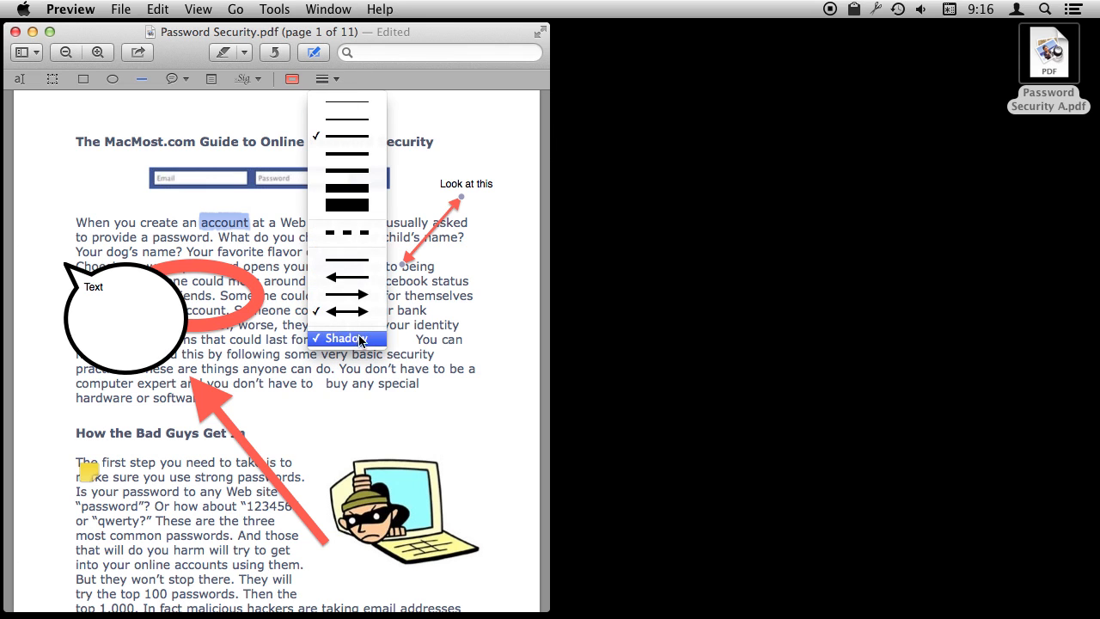
Change the colour of the double-headed arrow to orange.
{"action": "left_click", "coordinate": [295, 83]}
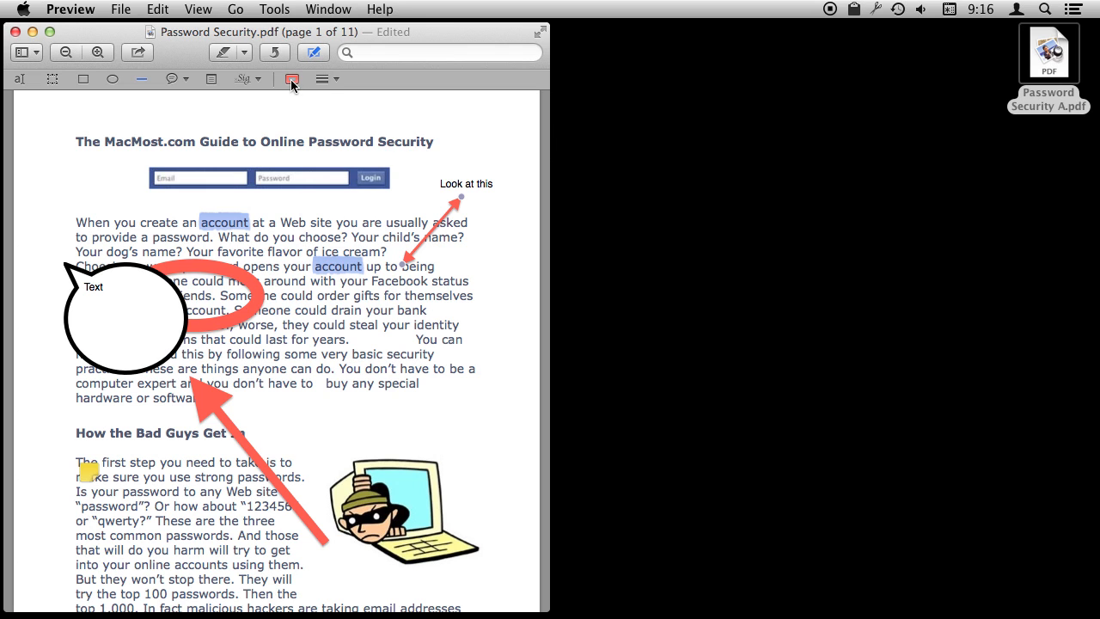
{"action": "left_click", "coordinate": [297, 82]}
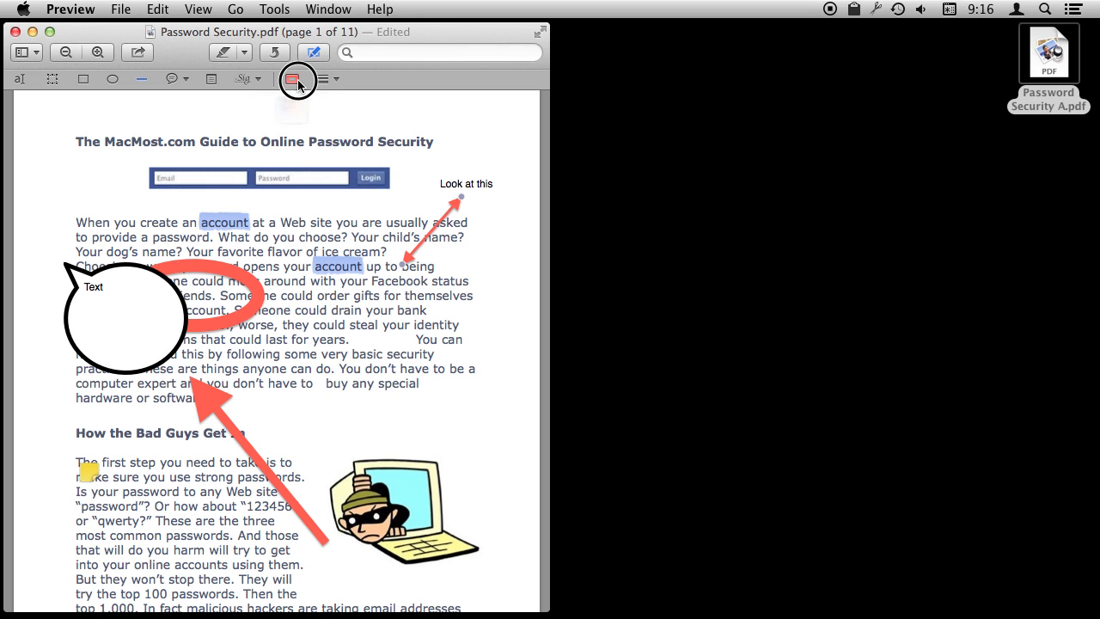
{"action": "left_click", "coordinate": [284, 171]}
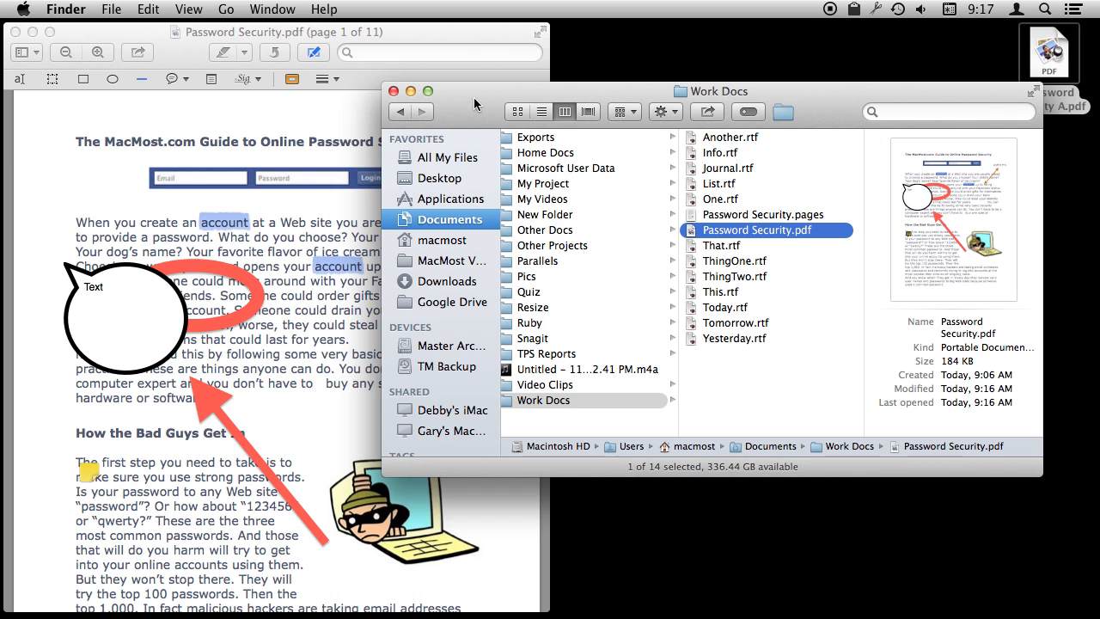
Open Password Security.pdf from the Work Docs folder in Adobe Reader and move its window up to show more of the page.
{"action": "right_click", "coordinate": [693, 236]}
{"action": "mouse_move", "coordinate": [726, 261]}
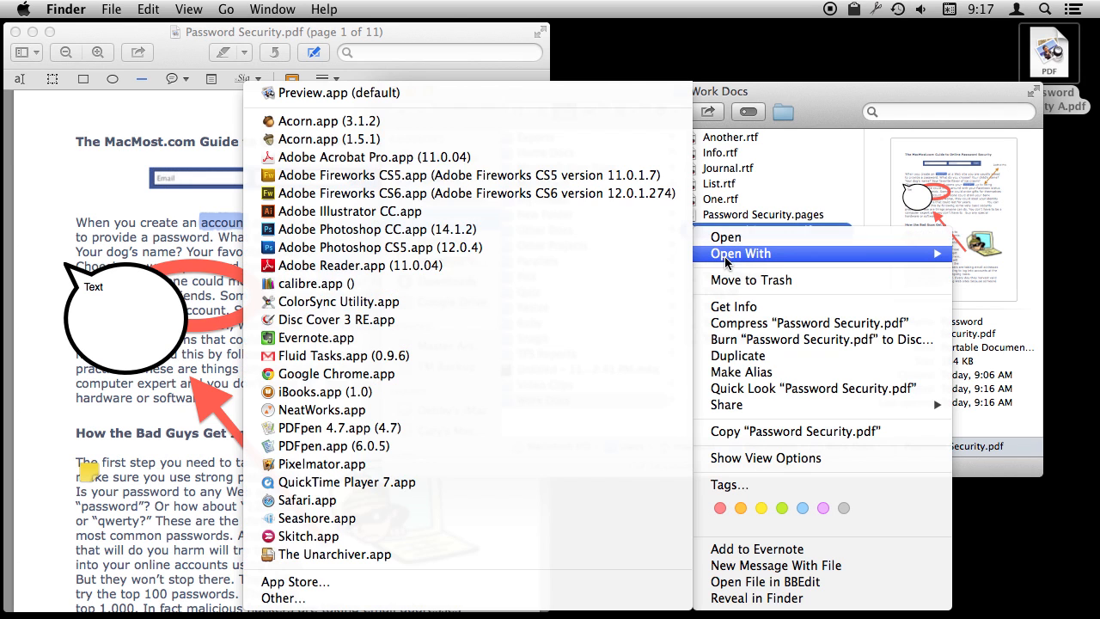
{"action": "left_click", "coordinate": [471, 271]}
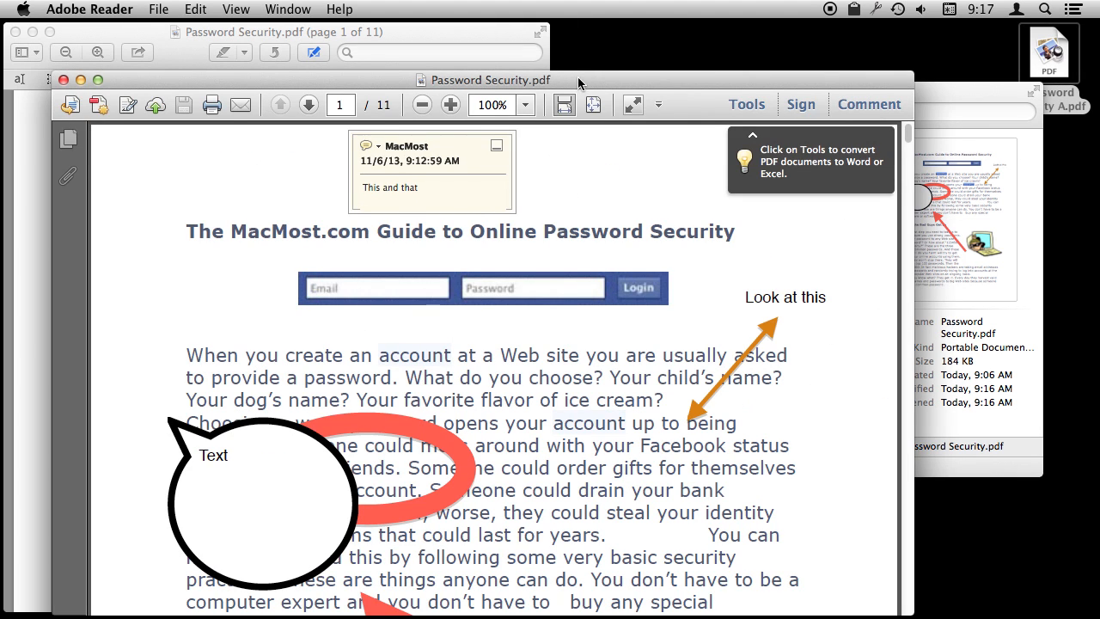
{"action": "left_click_drag", "start_coordinate": [578, 82], "coordinate": [567, 39]}
Check whether the speech bubble, its text and the sticky note can be selected and edited in Adobe Reader.
{"action": "scroll", "coordinate": [488, 379], "scroll_direction": "down", "scroll_amount": 5}
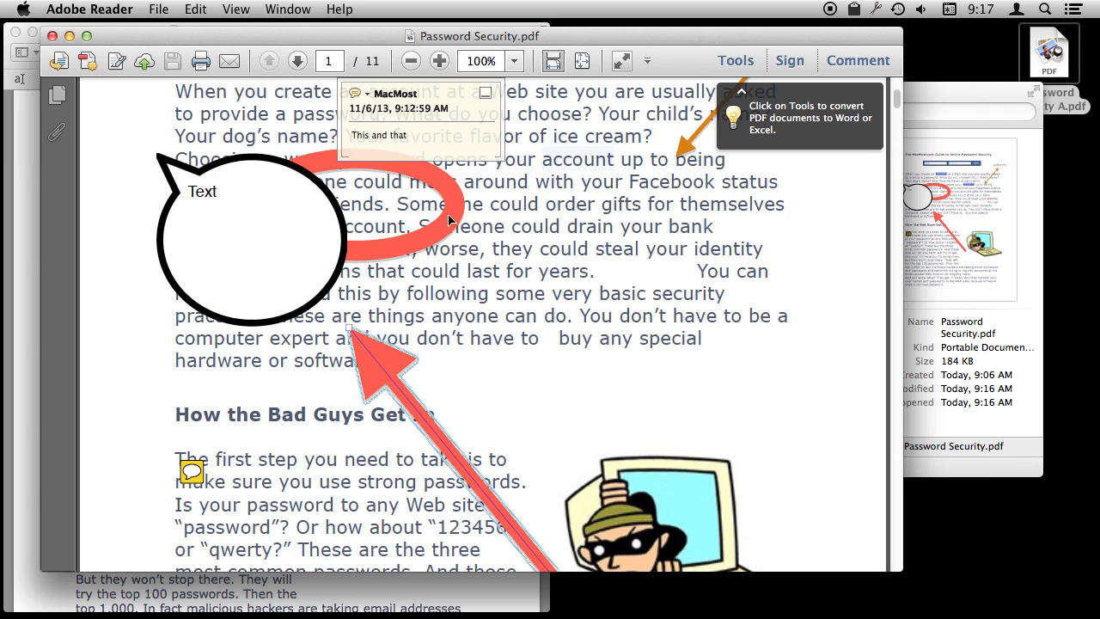
{"action": "left_click", "coordinate": [255, 310]}
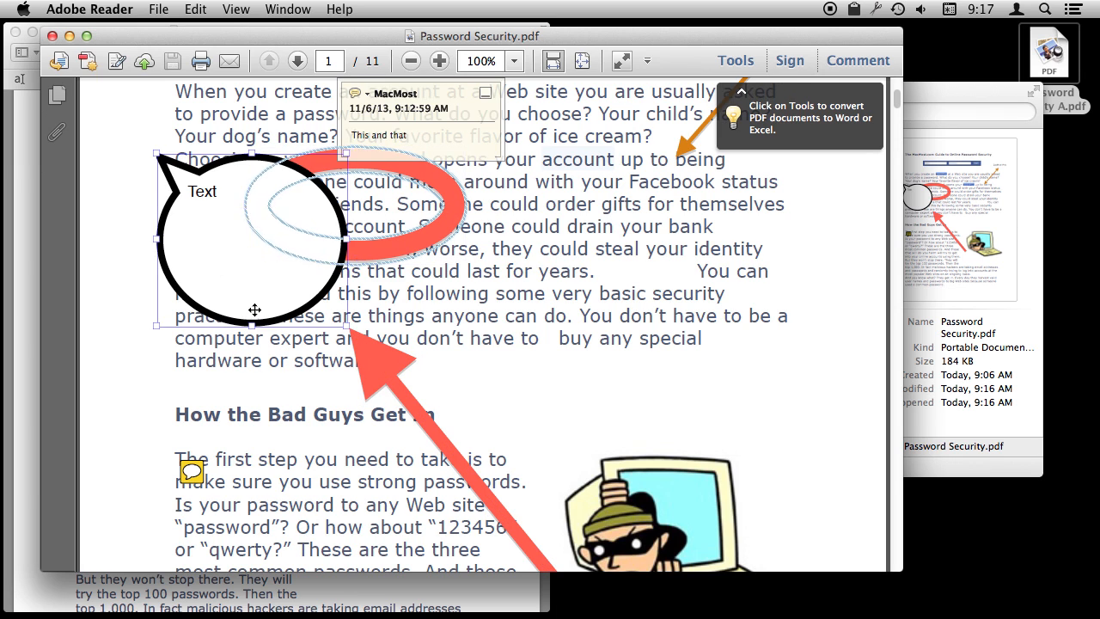
{"action": "double_click", "coordinate": [199, 174]}
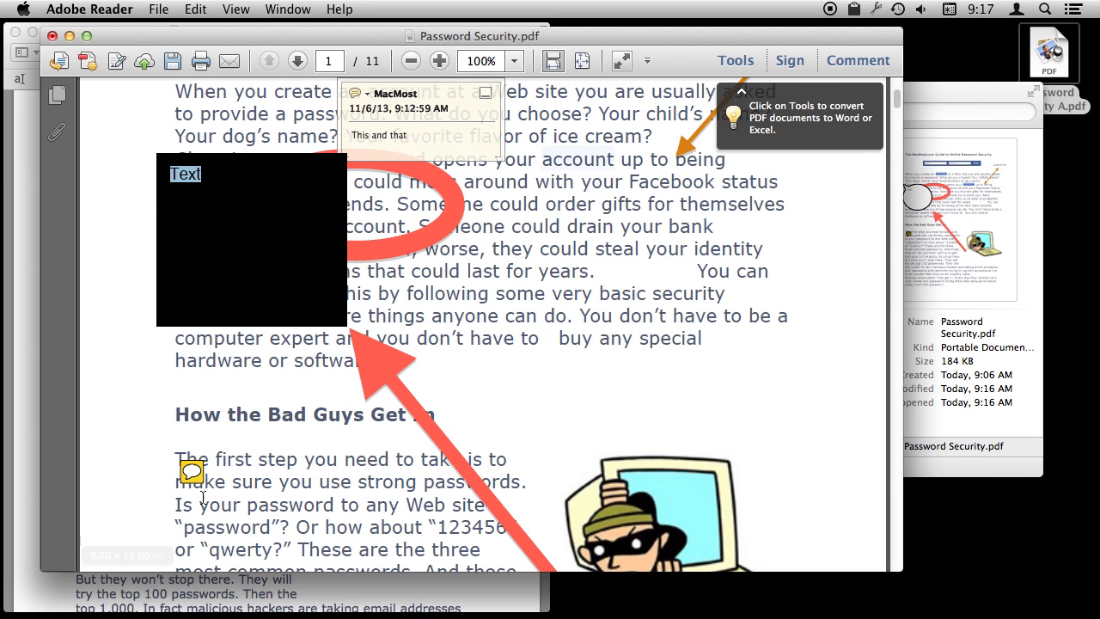
{"action": "left_click", "coordinate": [192, 471]}
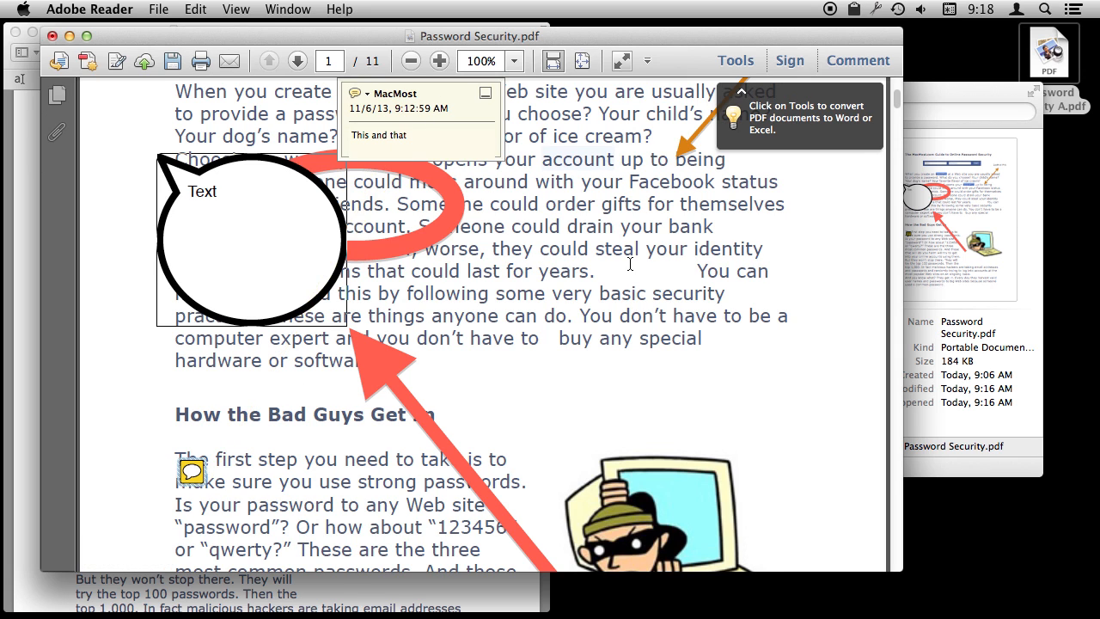
{"action": "scroll", "coordinate": [630, 263], "scroll_direction": "up", "scroll_amount": 5}
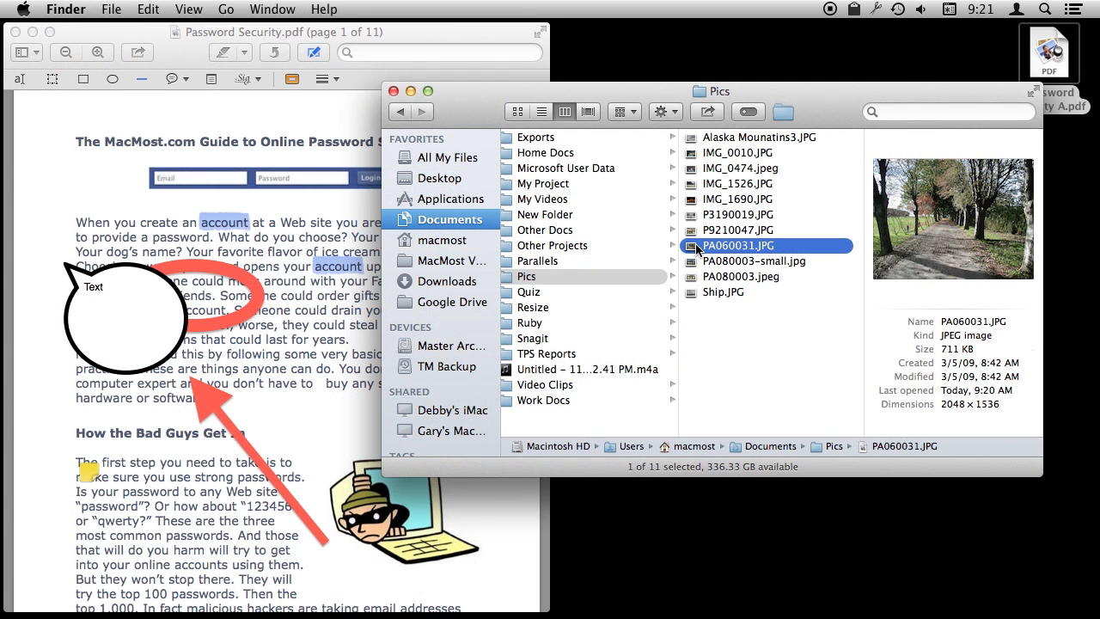
Open PA060031.JPG from the Pics folder in Preview and show the editing tools.
{"action": "left_click", "coordinate": [691, 249]}
{"action": "left_click_drag", "start_coordinate": [691, 249], "coordinate": [453, 595]}
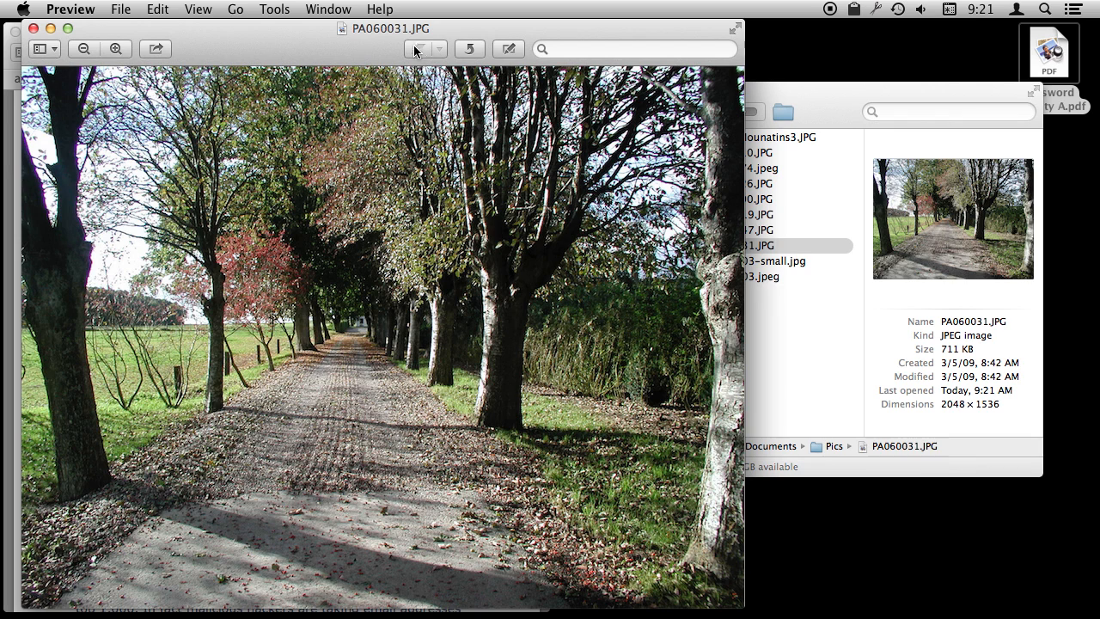
{"action": "left_click", "coordinate": [514, 50]}
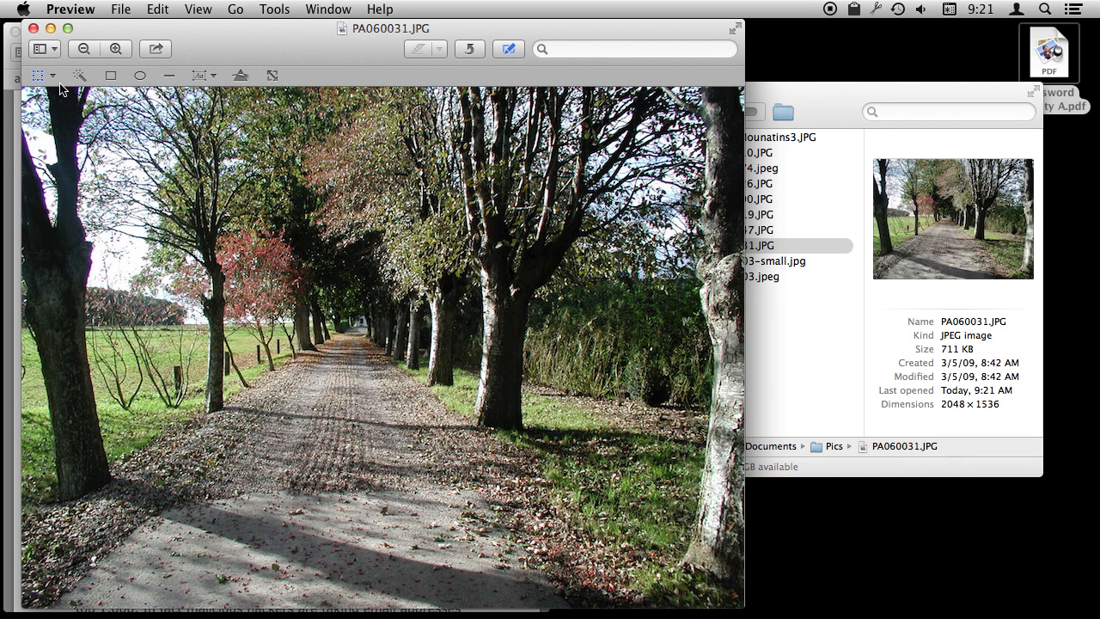
Add a speech bubble over the trees left of the path's far end in the photo.
{"action": "left_click", "coordinate": [212, 77]}
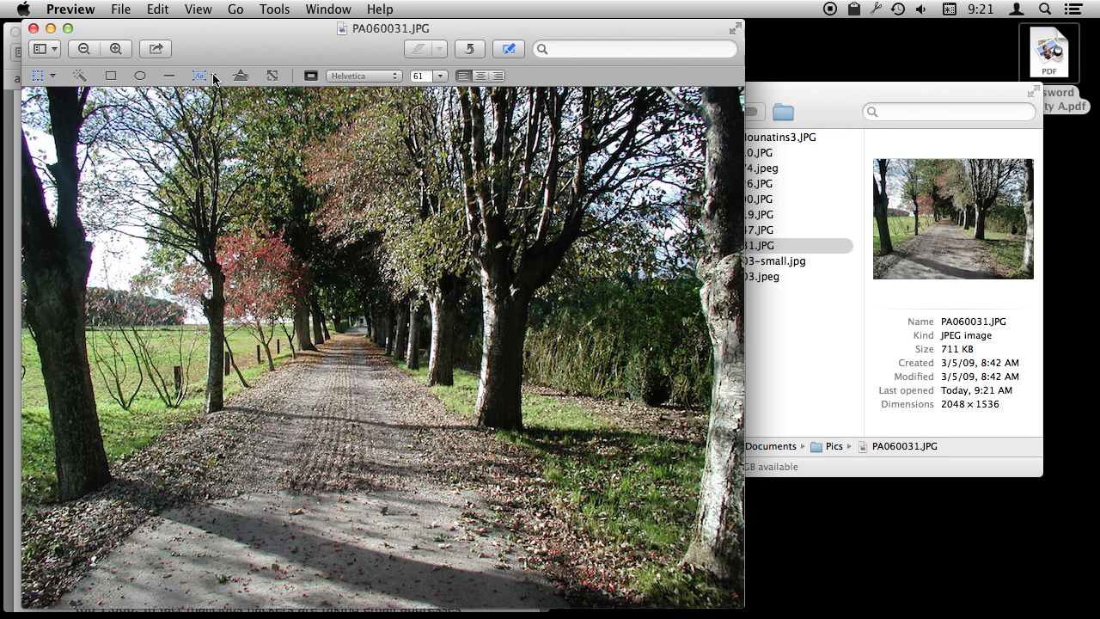
{"action": "left_click", "coordinate": [215, 76]}
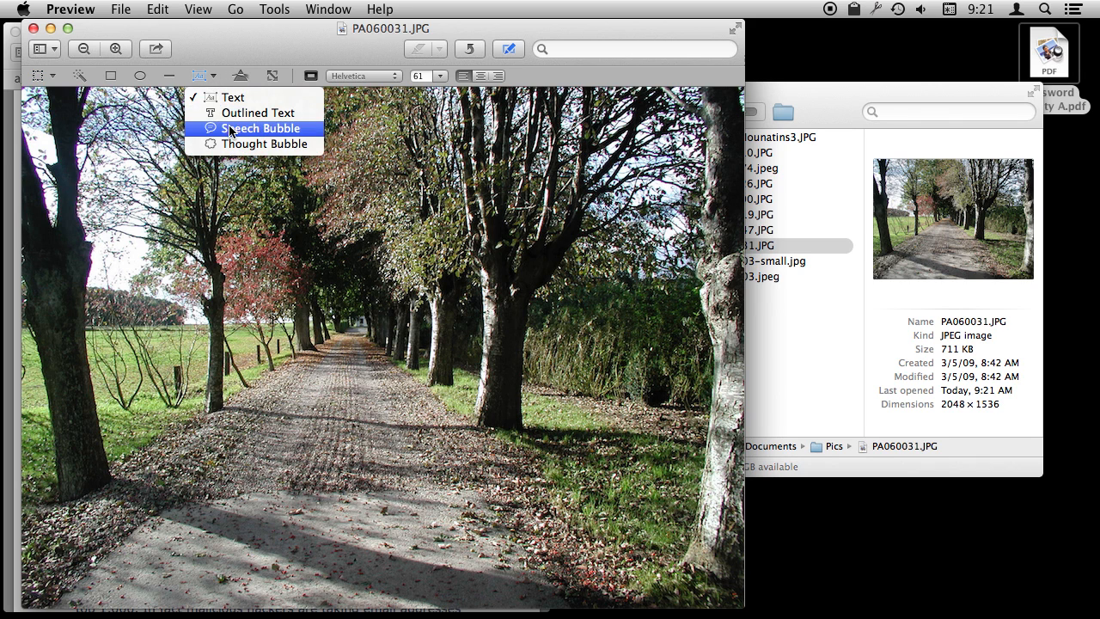
{"action": "left_click", "coordinate": [234, 127]}
{"action": "left_click_drag", "start_coordinate": [175, 224], "coordinate": [359, 381]}
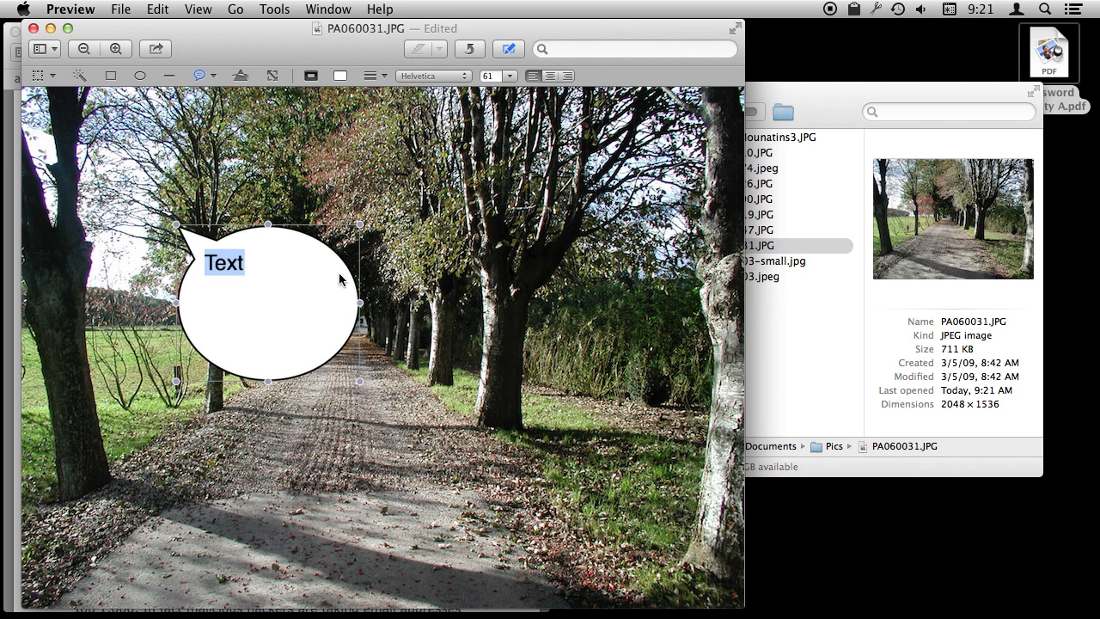
Draw a double-headed orange arrow diagonally across the trees on the right and an orange circle around the base of the large tree.
{"action": "left_click", "coordinate": [169, 76]}
{"action": "left_click_drag", "start_coordinate": [438, 192], "coordinate": [573, 342]}
{"action": "left_click", "coordinate": [140, 75]}
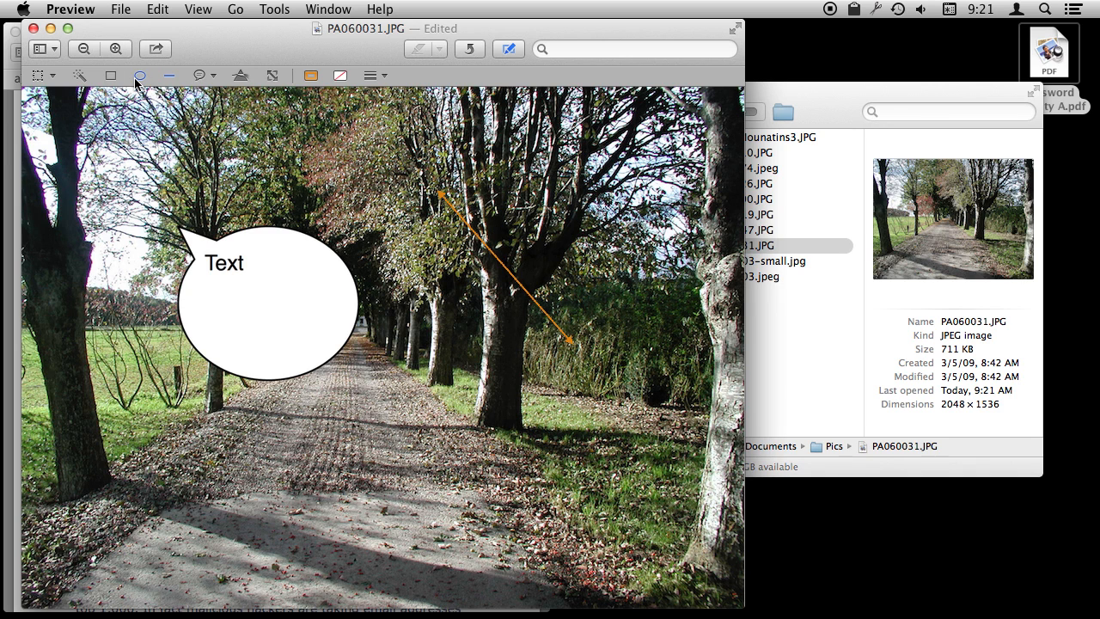
{"action": "left_click_drag", "start_coordinate": [390, 375], "coordinate": [551, 527]}
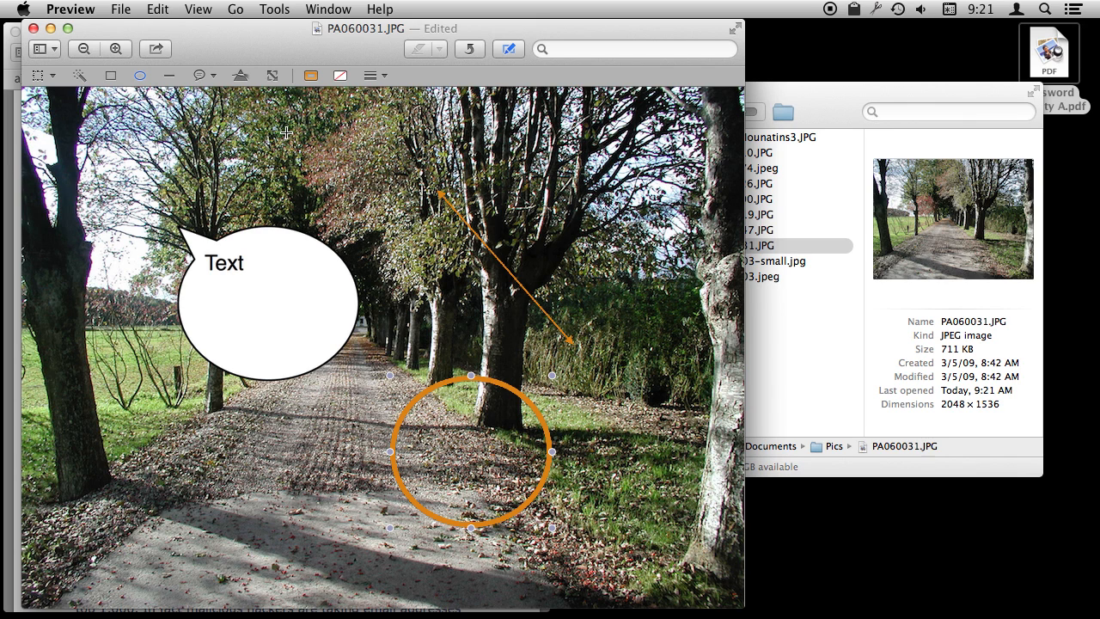
Save the annotated photo and check whether its speech bubble, arrow and circle can still be selected.
{"action": "key", "text": "super+s"}
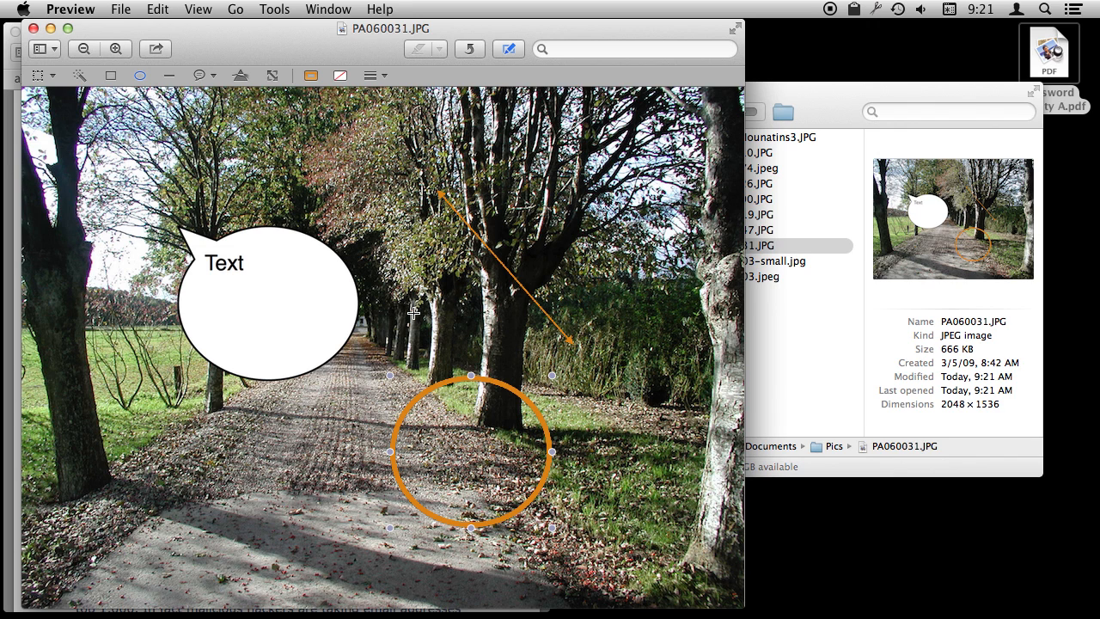
{"action": "left_click", "coordinate": [340, 298]}
{"action": "left_click", "coordinate": [447, 203]}
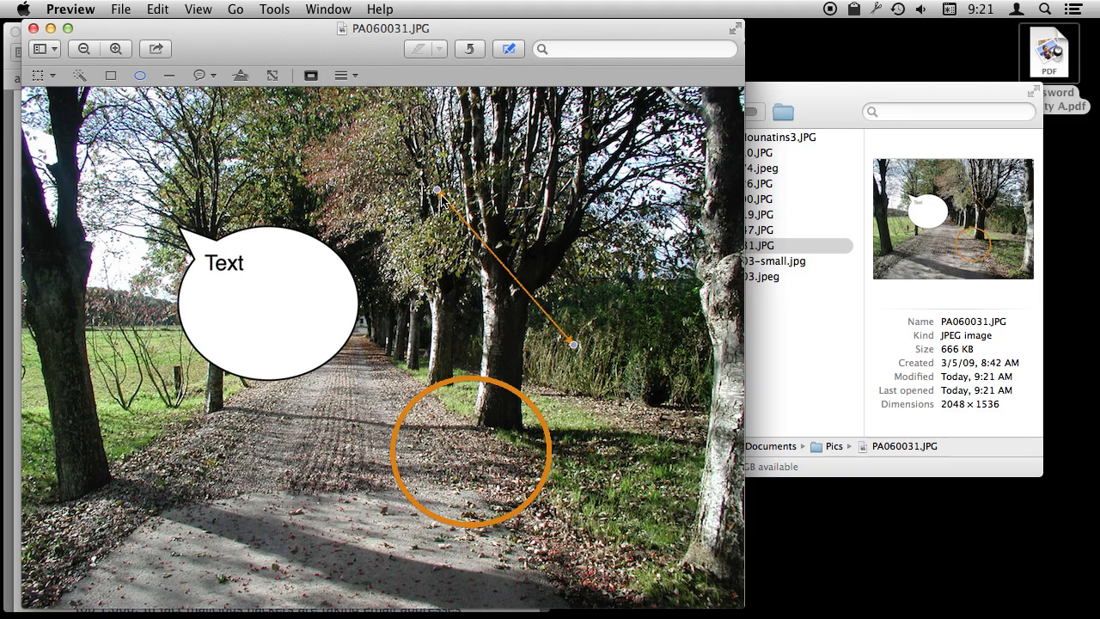
{"action": "left_click", "coordinate": [486, 384]}
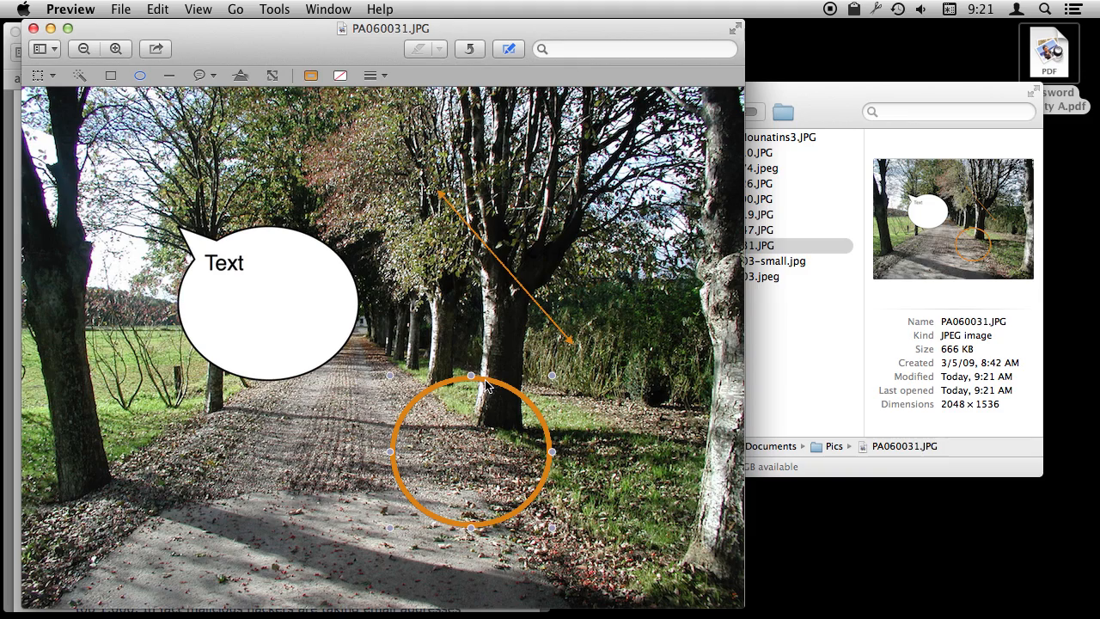
Close and reopen PA060031.JPG, and restore its unannotated version from March 5, 2009 at 8:42 AM.
{"action": "key", "text": "super+w"}
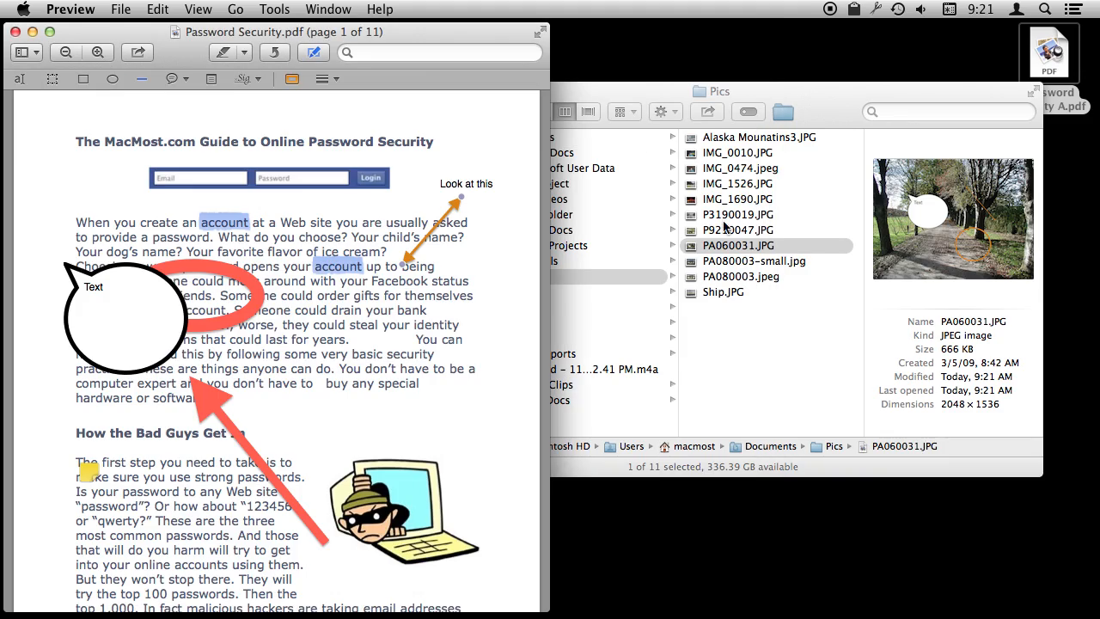
{"action": "double_click", "coordinate": [694, 246]}
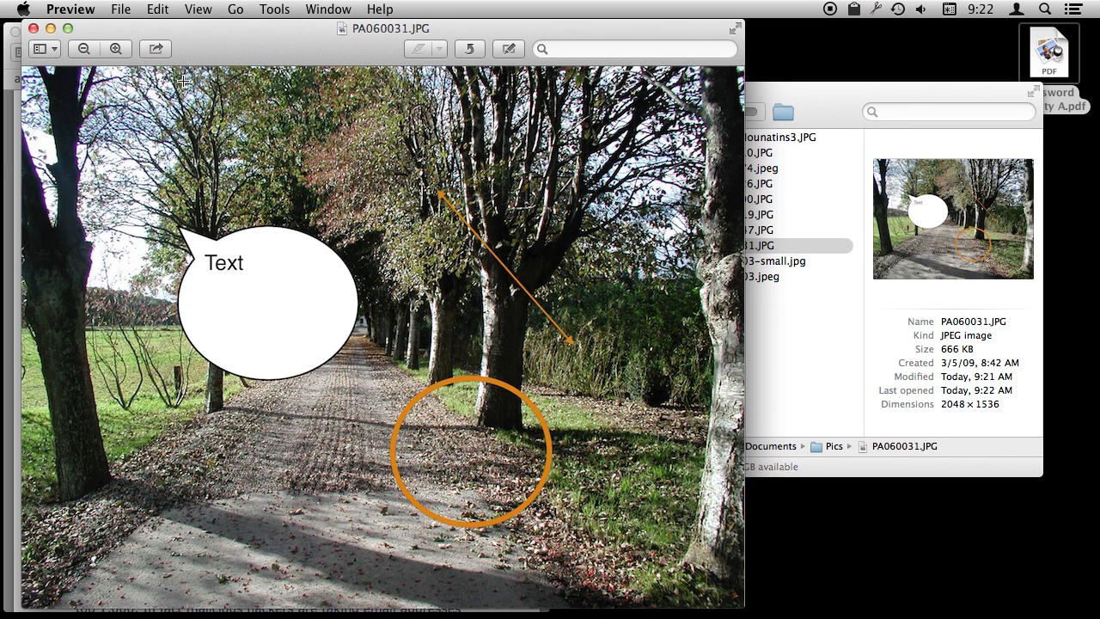
{"action": "left_click", "coordinate": [122, 11]}
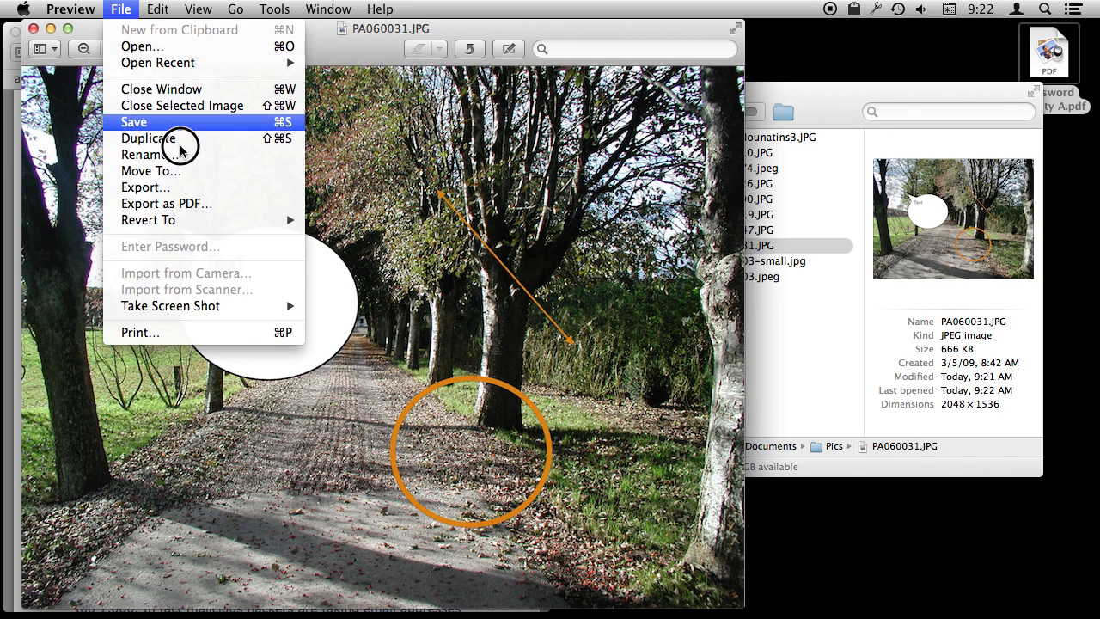
{"action": "mouse_move", "coordinate": [207, 219]}
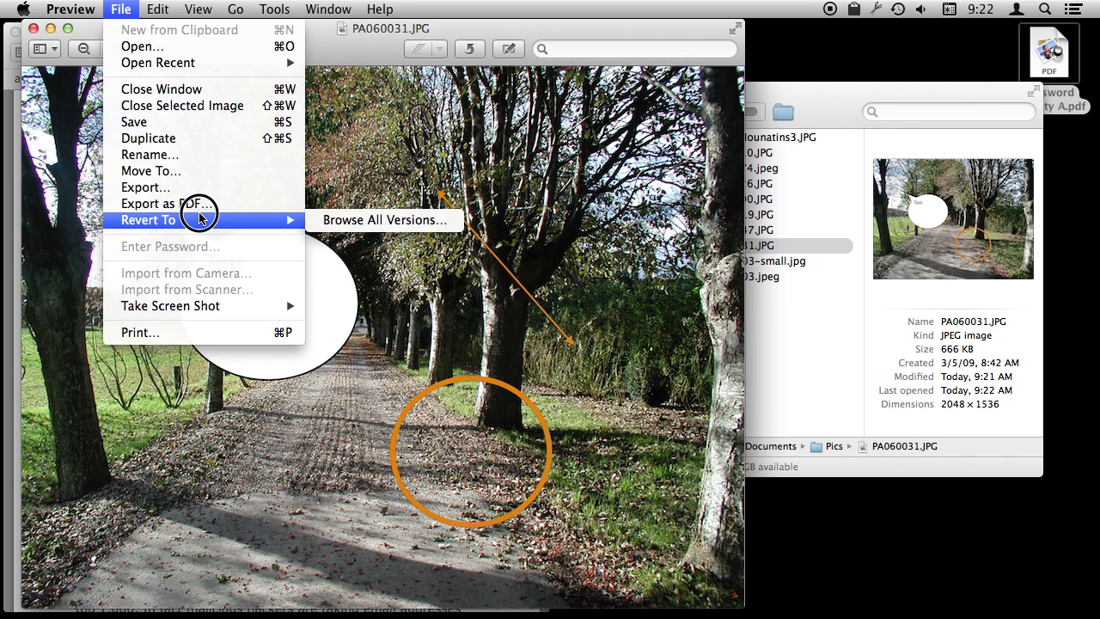
{"action": "left_click", "coordinate": [355, 222]}
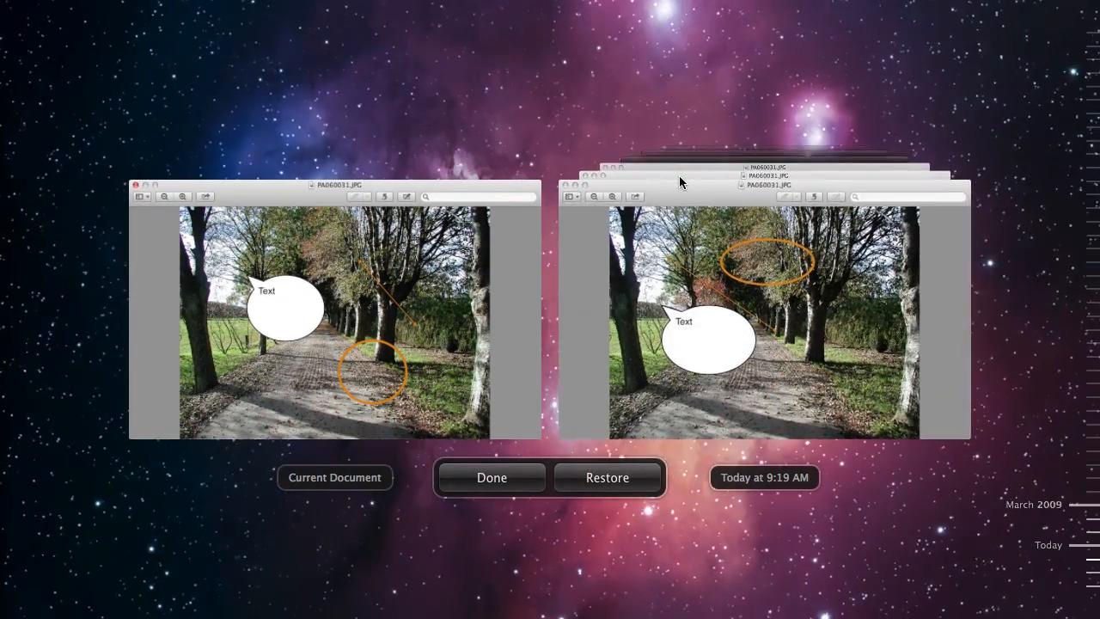
{"action": "left_click", "coordinate": [678, 174]}
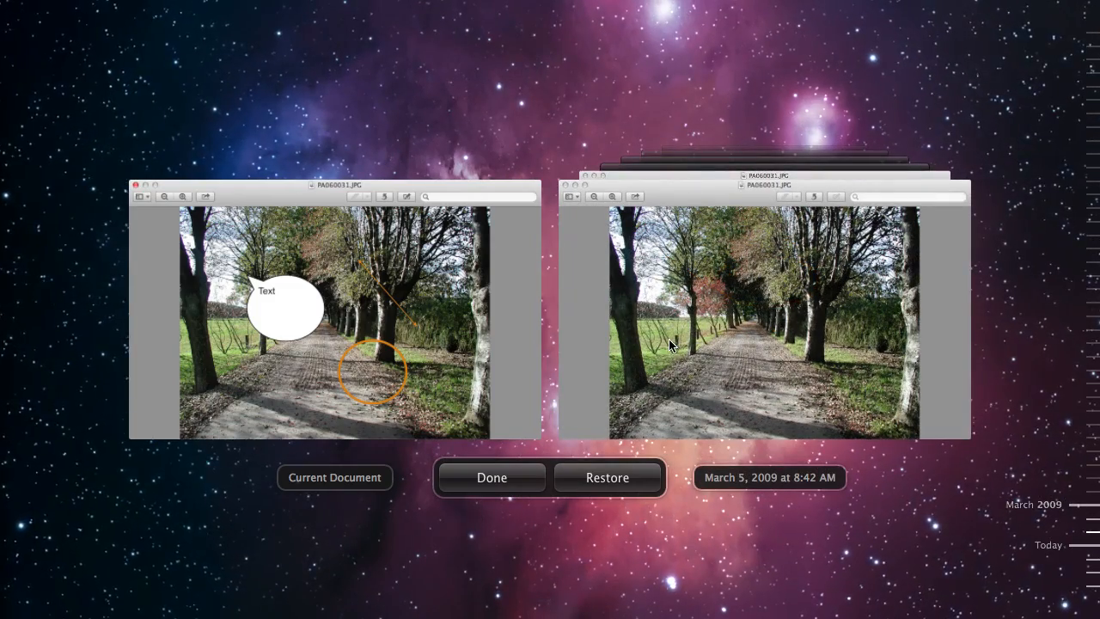
{"action": "left_click", "coordinate": [579, 482]}
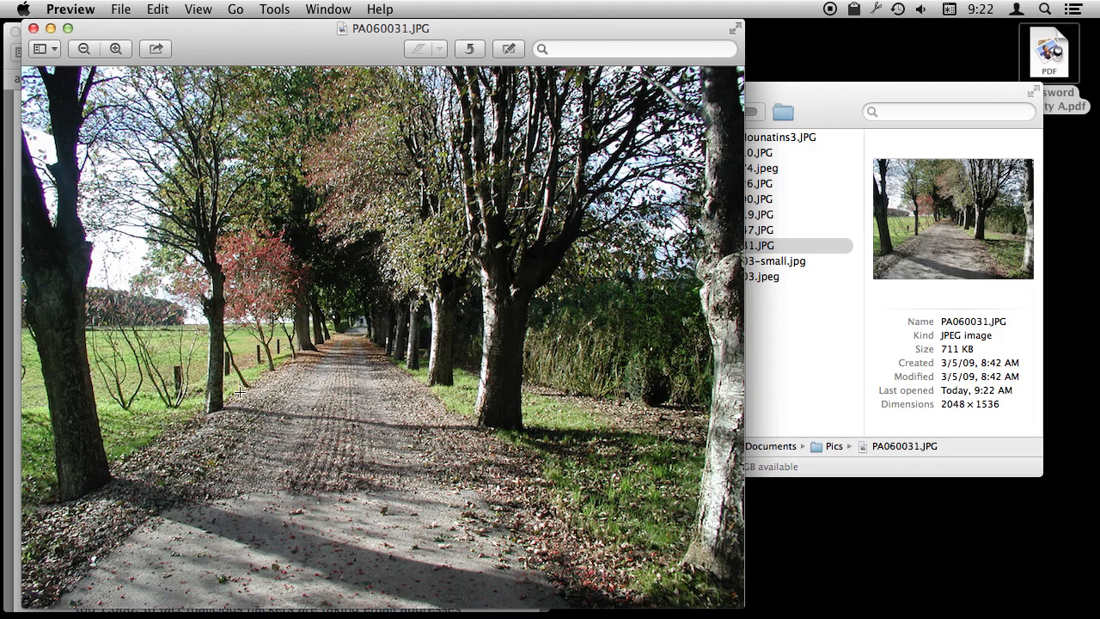
Open P9210047.JPG with the editing tools shown, add a speech bubble beside the elk's head reading "Hi!" and select its text.
{"action": "key", "text": "Up"}
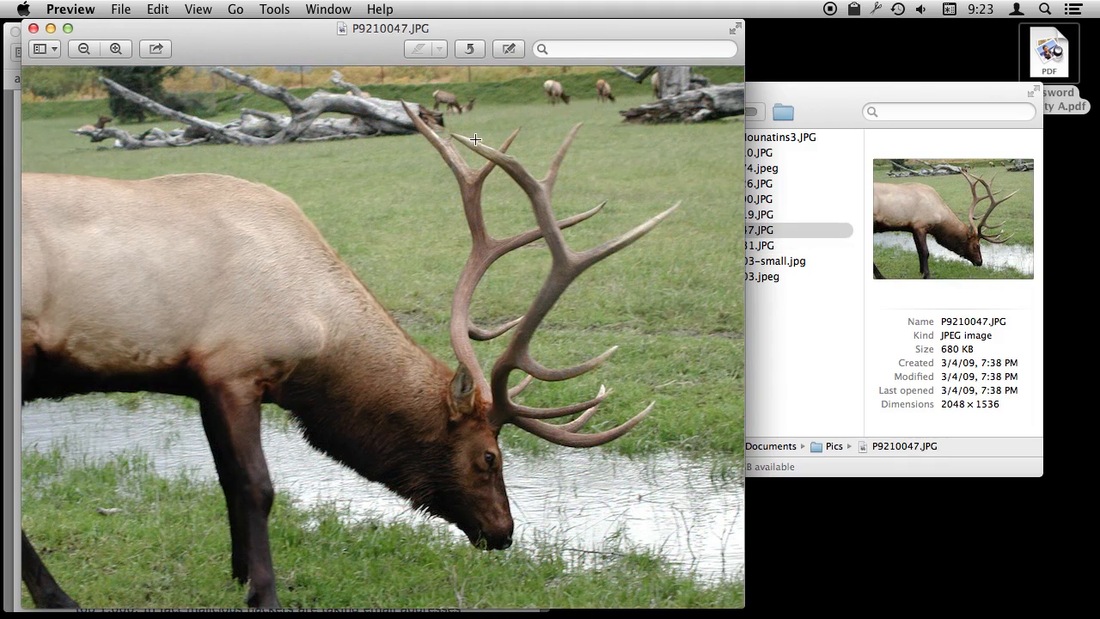
{"action": "left_click", "coordinate": [512, 50]}
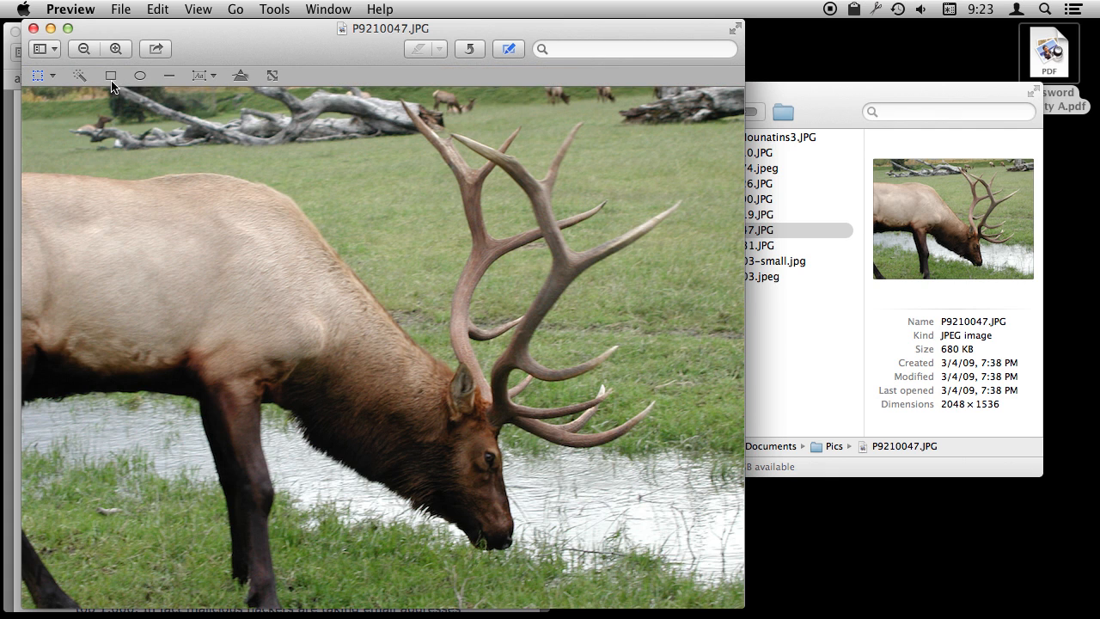
{"action": "left_click", "coordinate": [211, 77]}
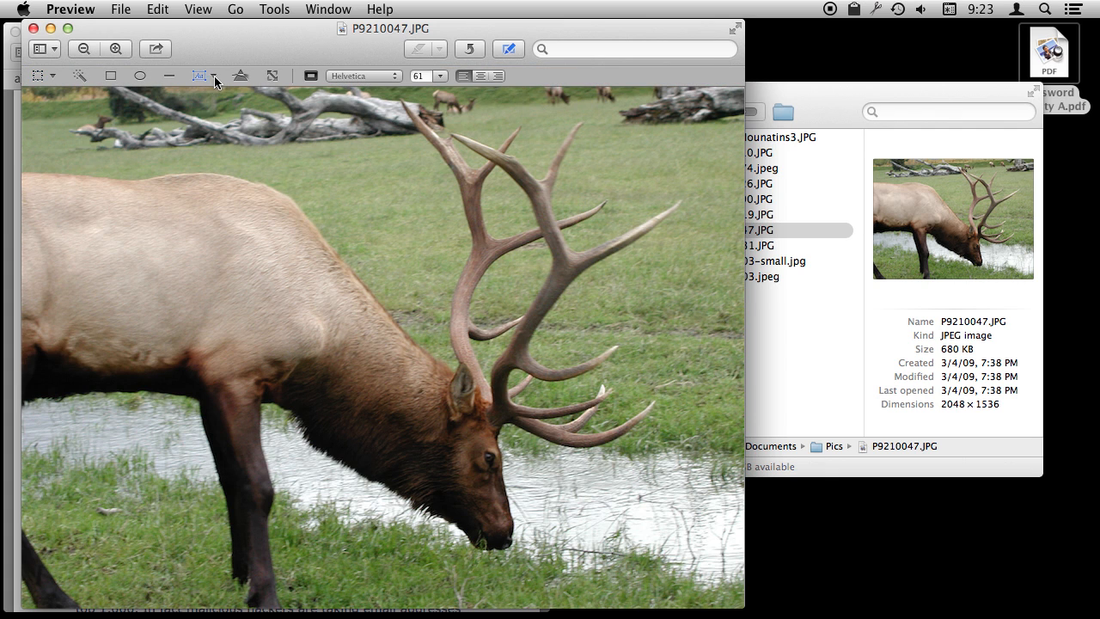
{"action": "left_click", "coordinate": [214, 76]}
{"action": "left_click", "coordinate": [232, 128]}
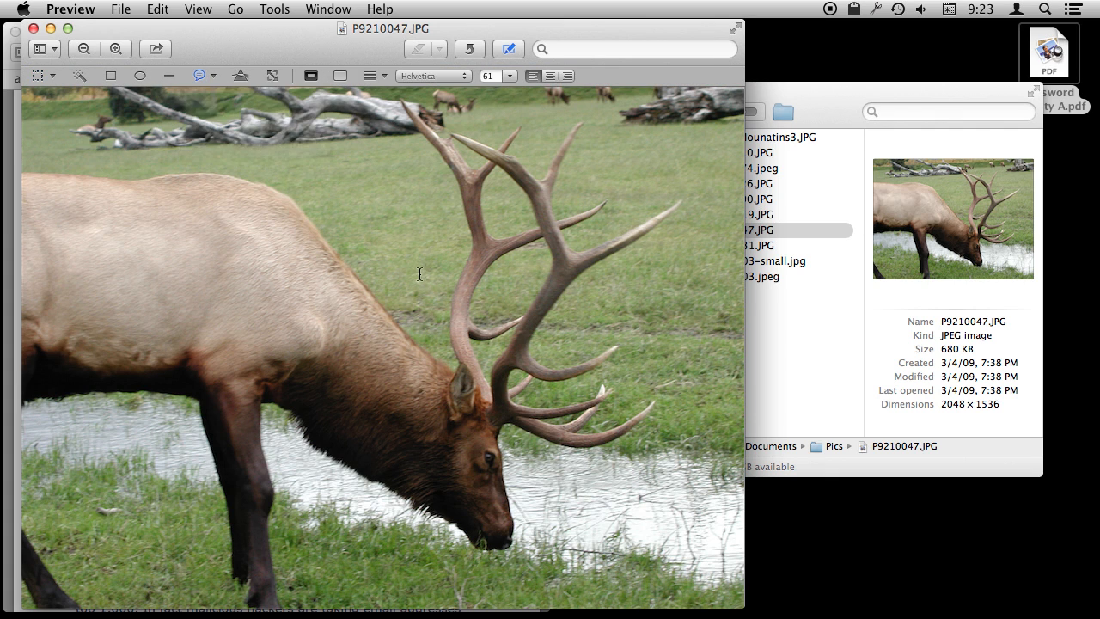
{"action": "left_click_drag", "start_coordinate": [533, 436], "coordinate": [717, 256]}
{"action": "type", "text": "Hi!"}
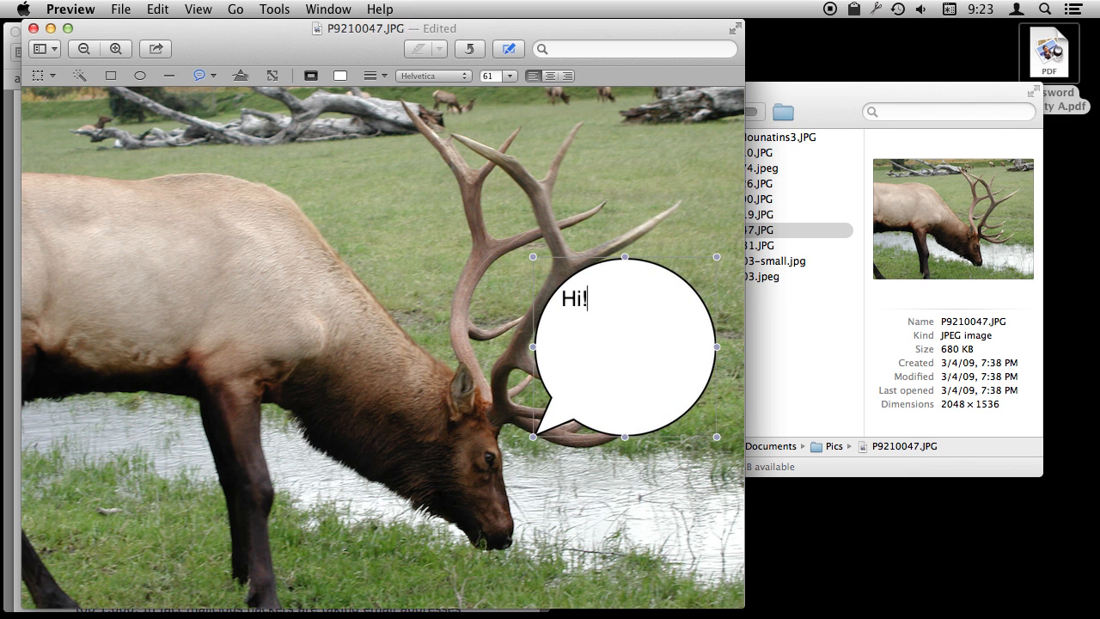
{"action": "key", "text": "super+a"}
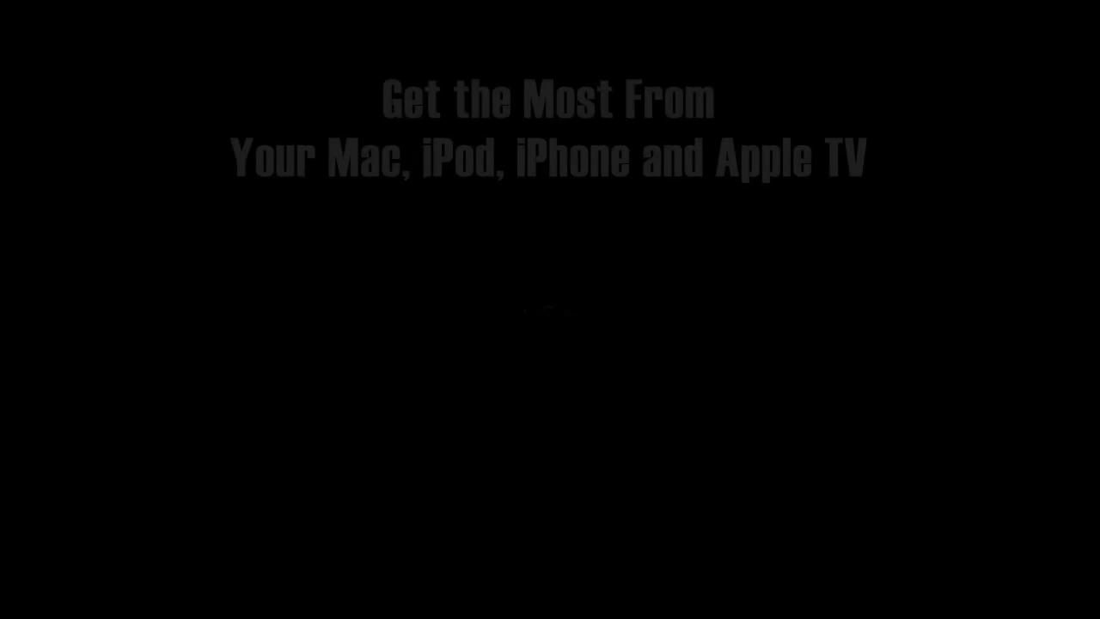